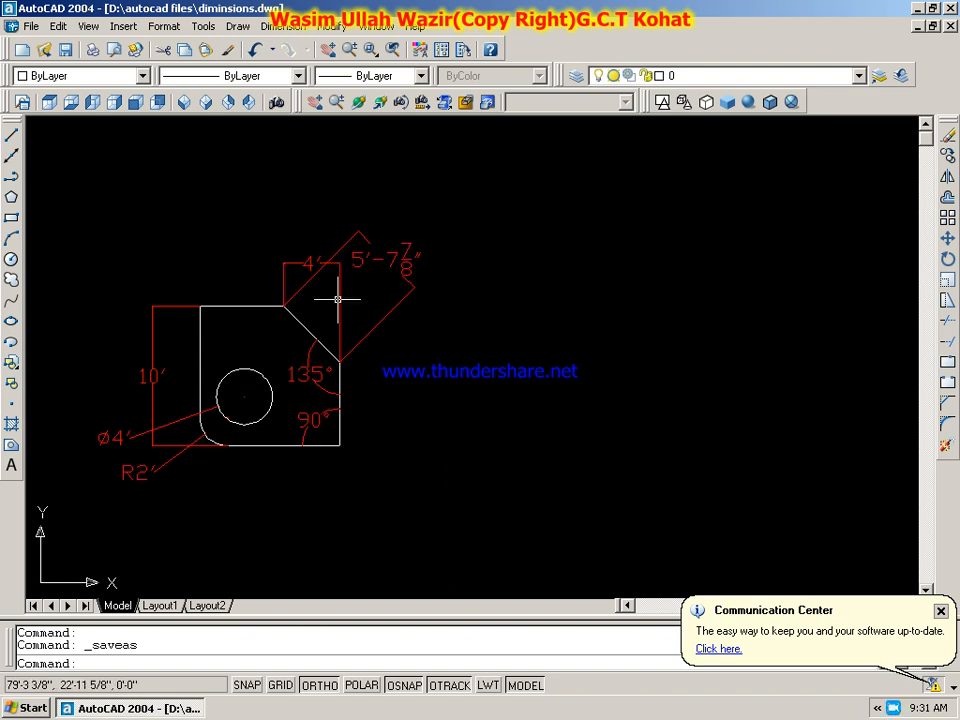
Step: Draw a closed 10' by 10' square with the Line tool in the empty area beside the dimensioned reference shape
left_click(12, 134)
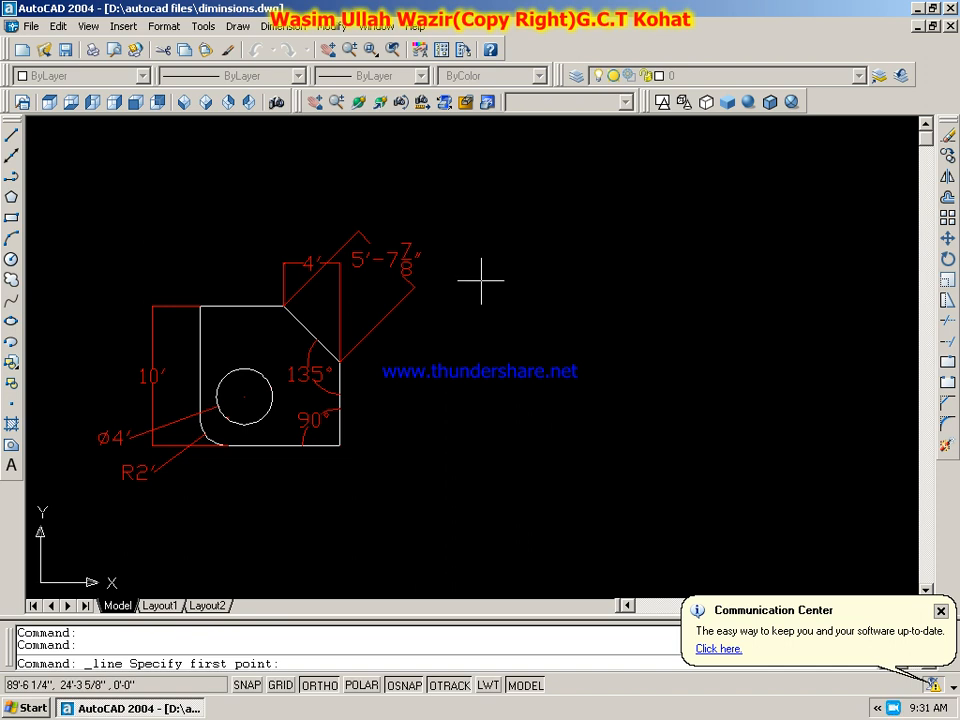
left_click(528, 317)
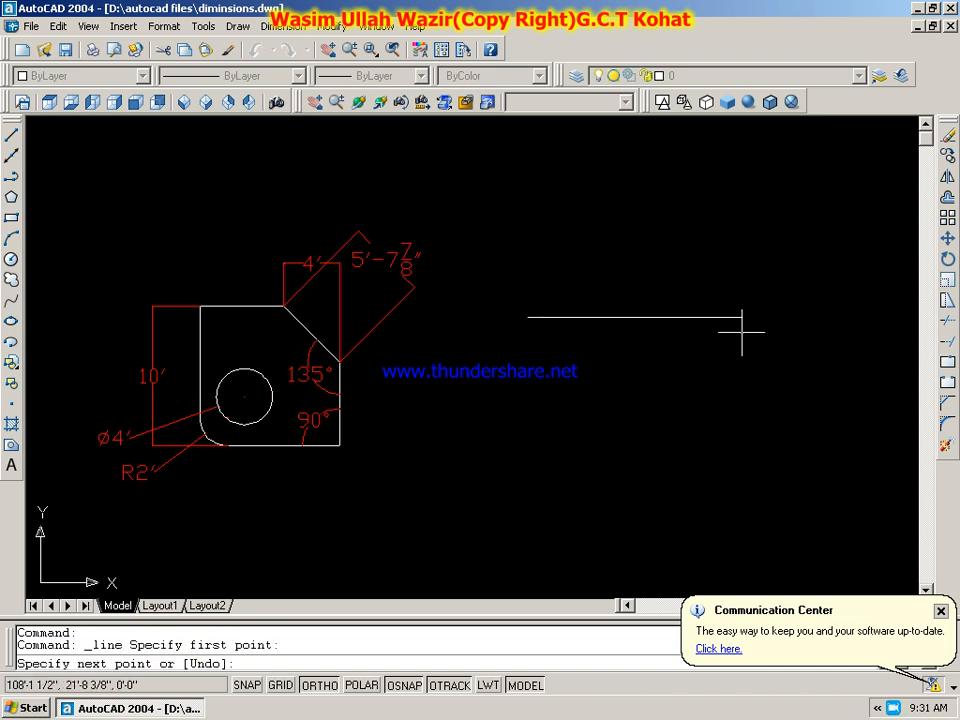
type("10'")
key("Return")
type("10'")
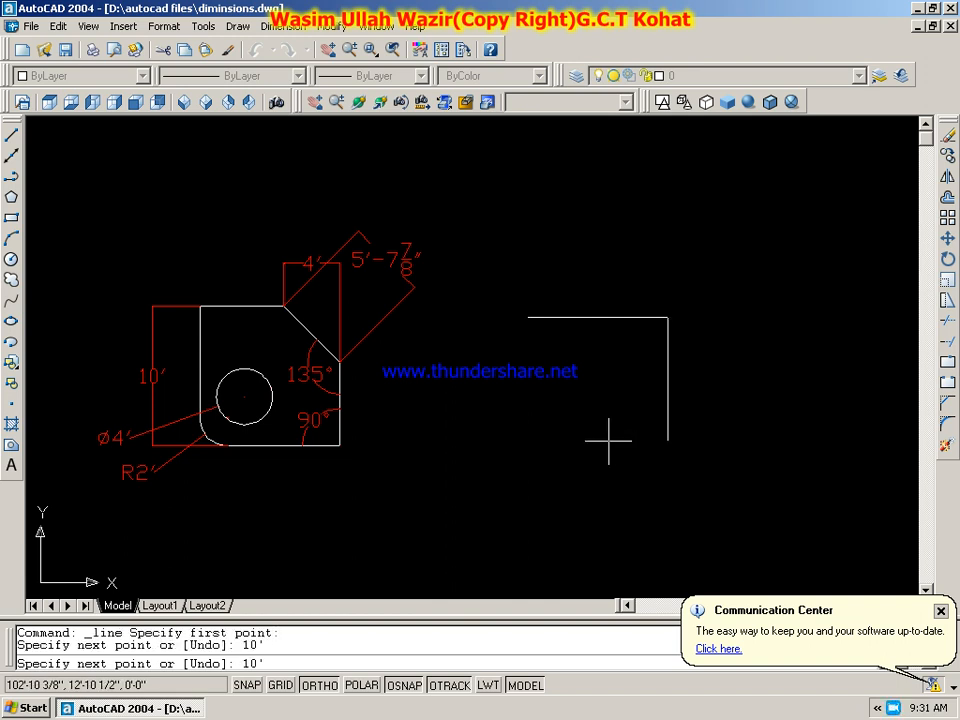
key("Return")
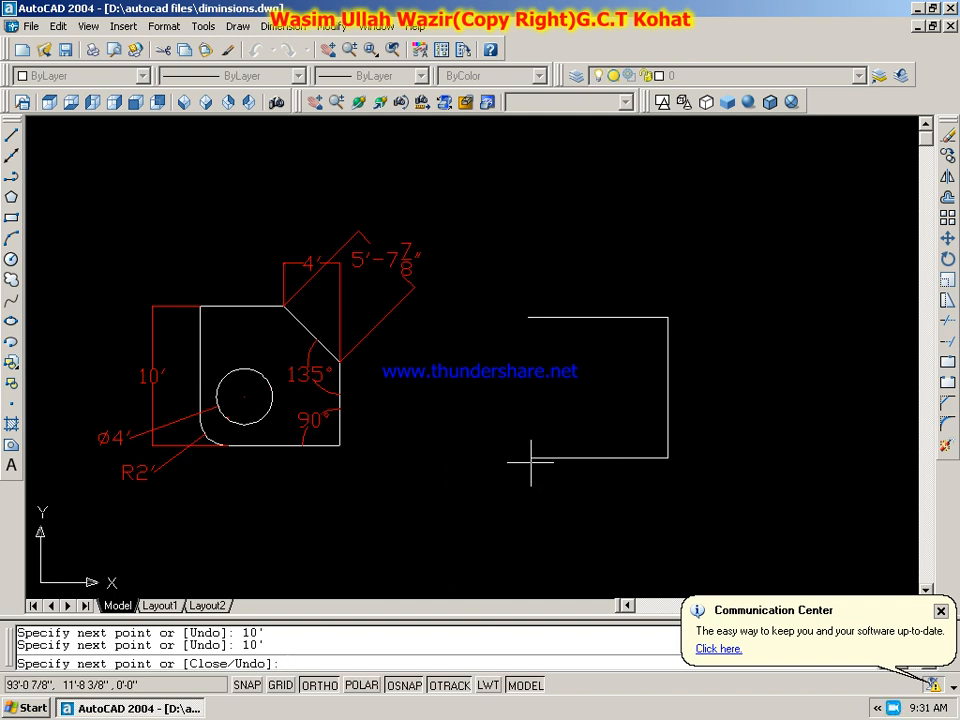
key("Return")
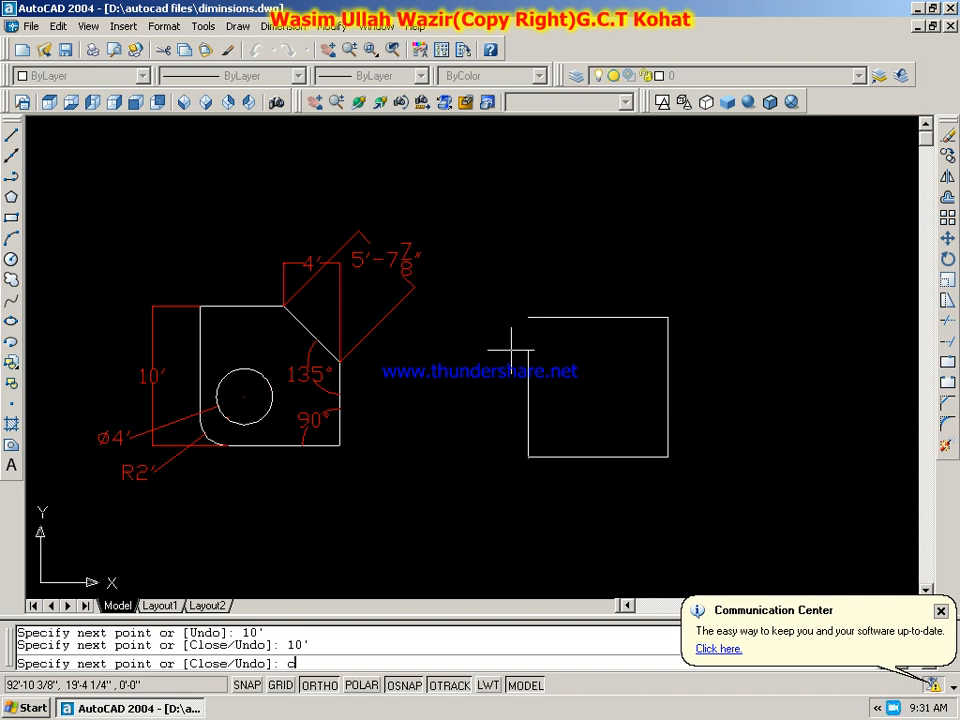
type("c")
key("Return")
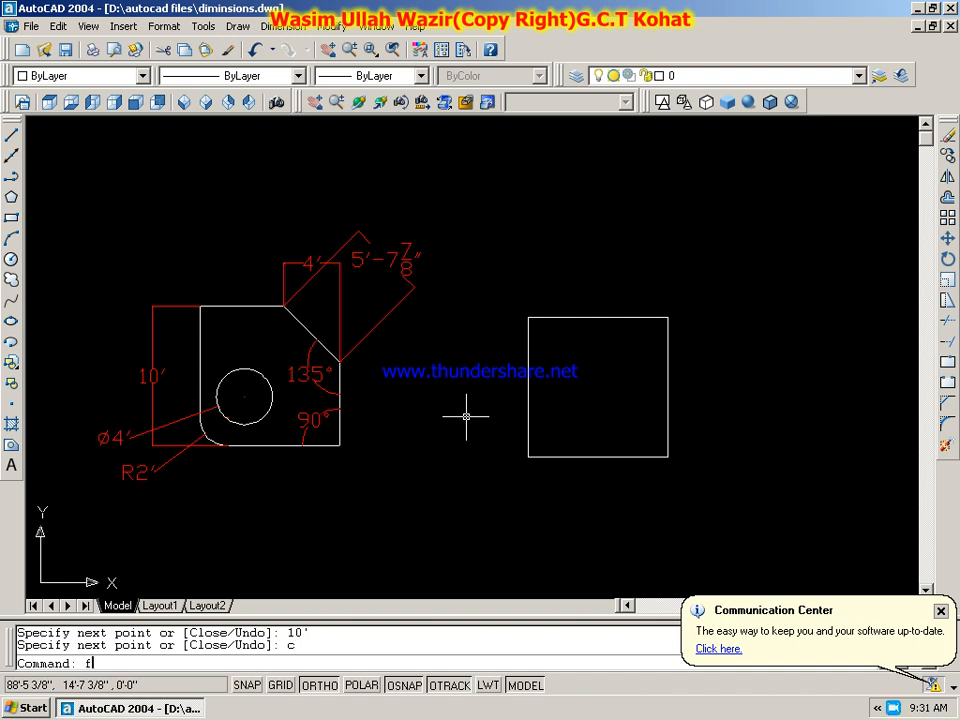
Step: Fillet the lower-left corner of the new square with a 2' radius
type("f")
key("Return")
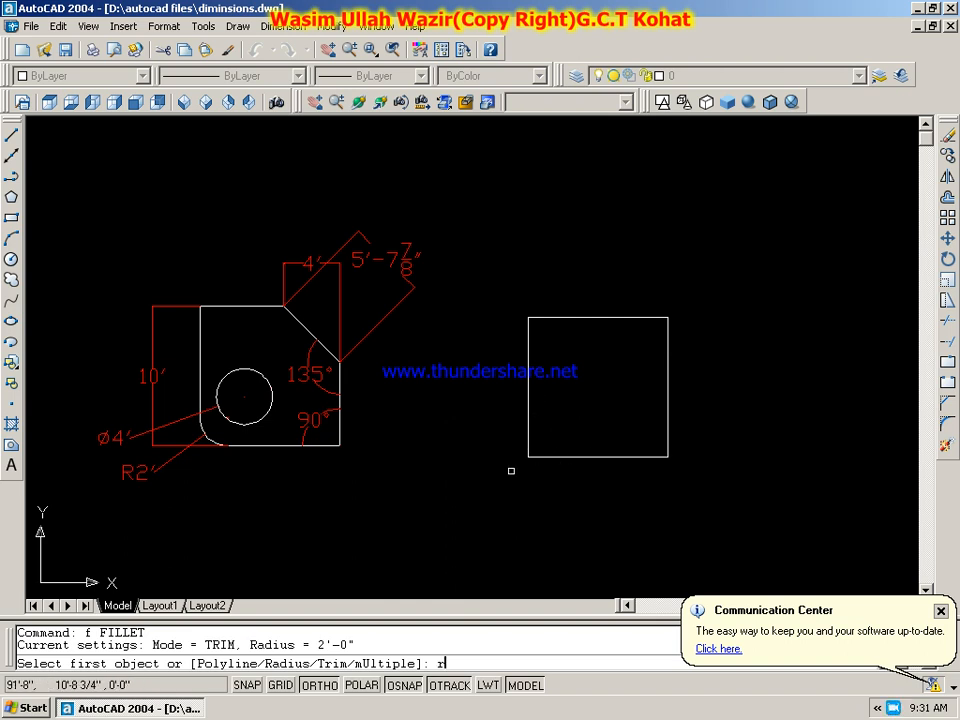
key("Return")
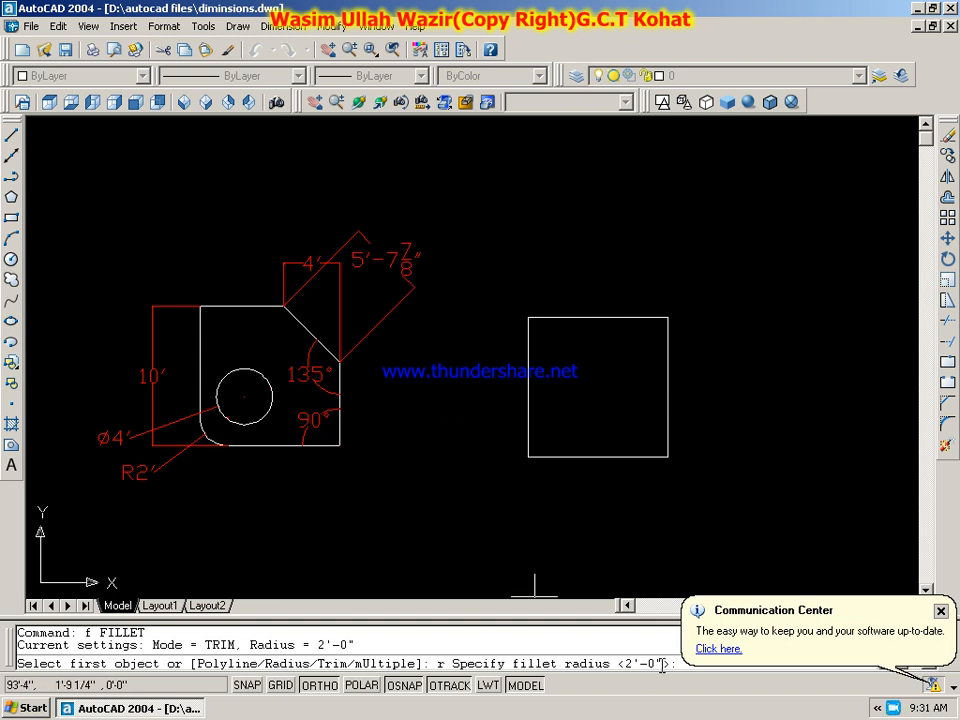
key("Return")
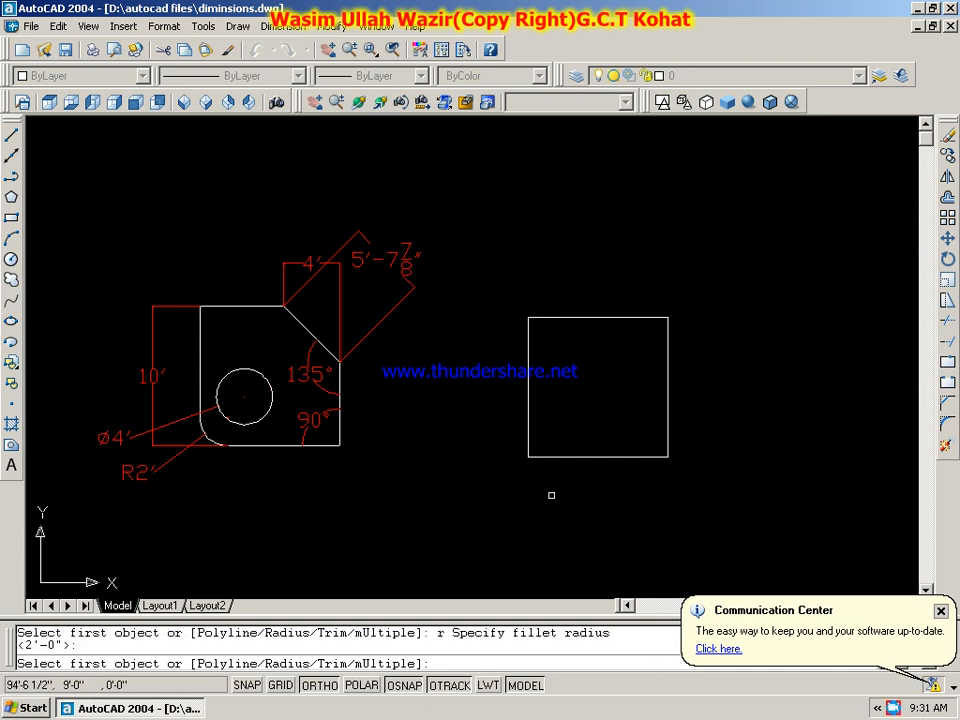
left_click(529, 433)
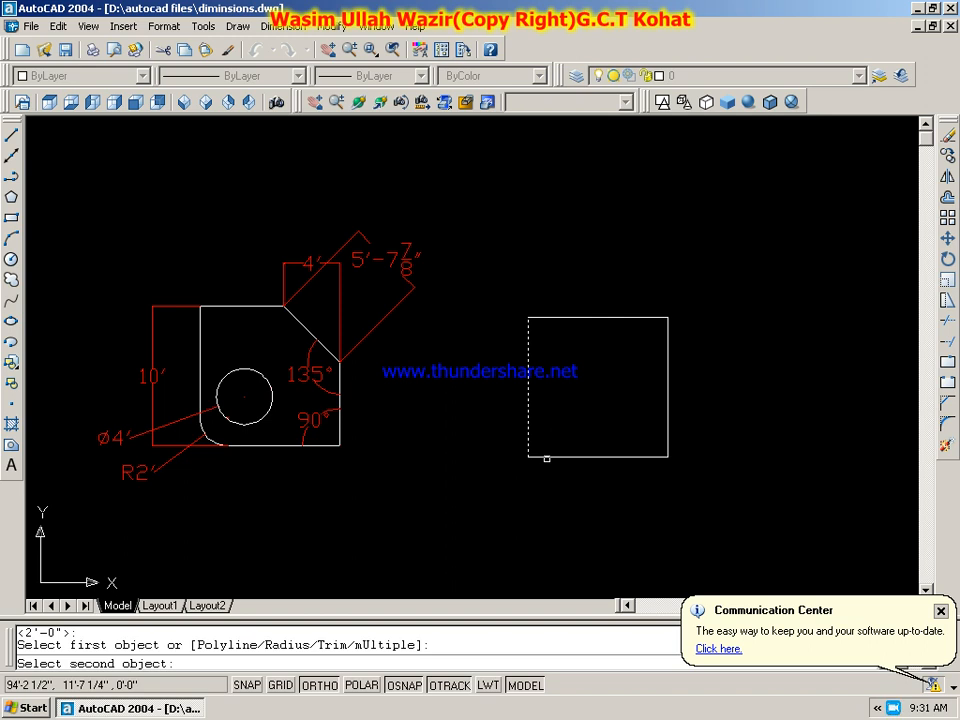
left_click(546, 458)
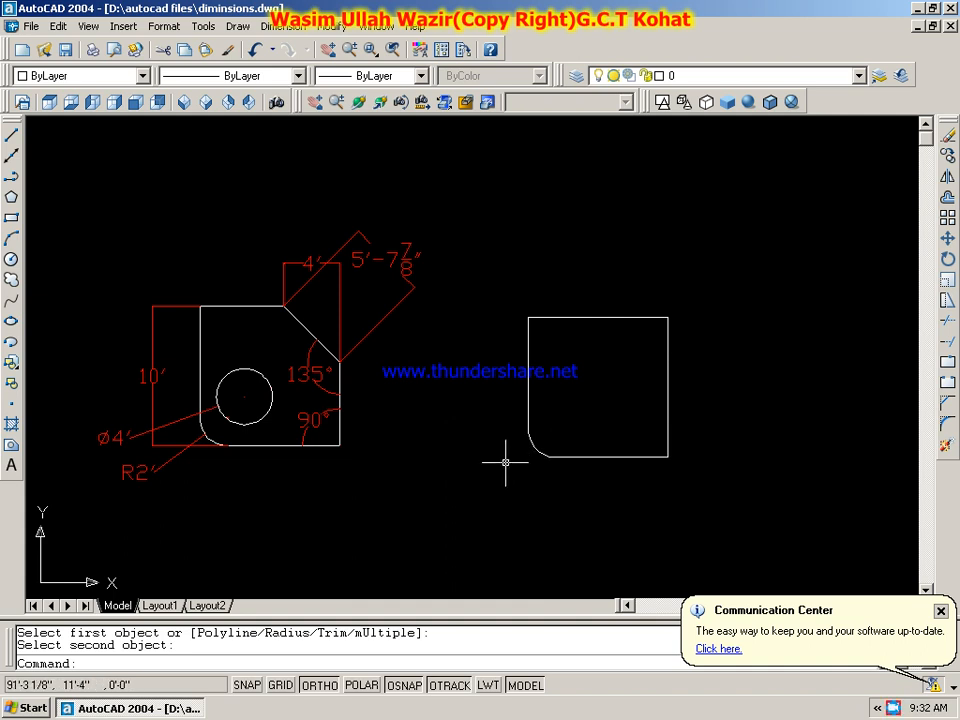
Step: Chamfer the upper-right corner of the new square with both distances at 4', dismissing the Communication Center notice
left_click(947, 404)
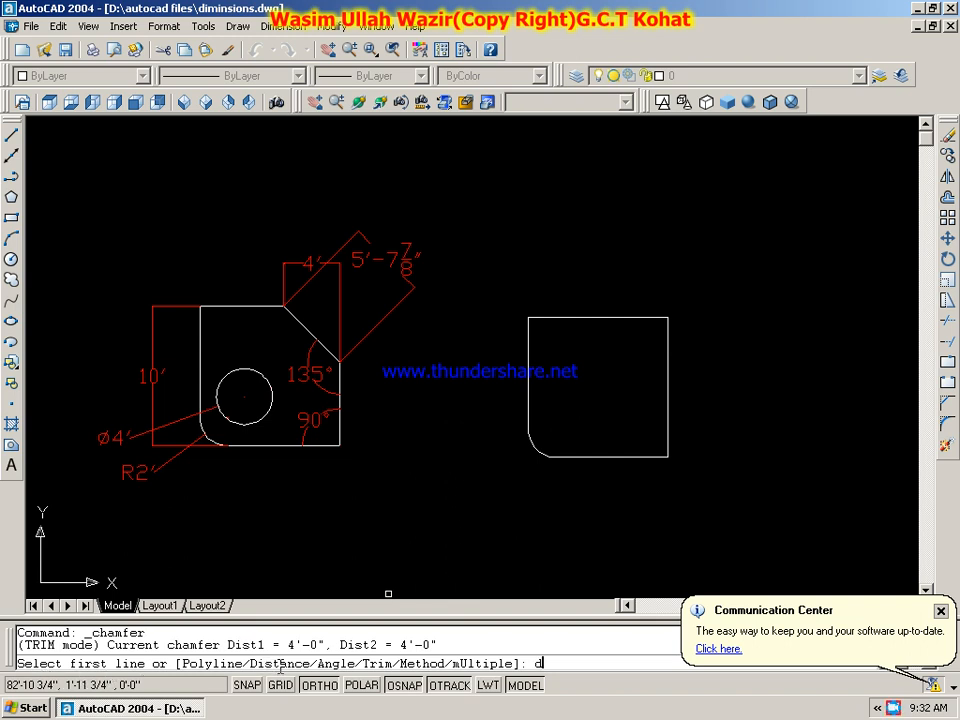
key("Return")
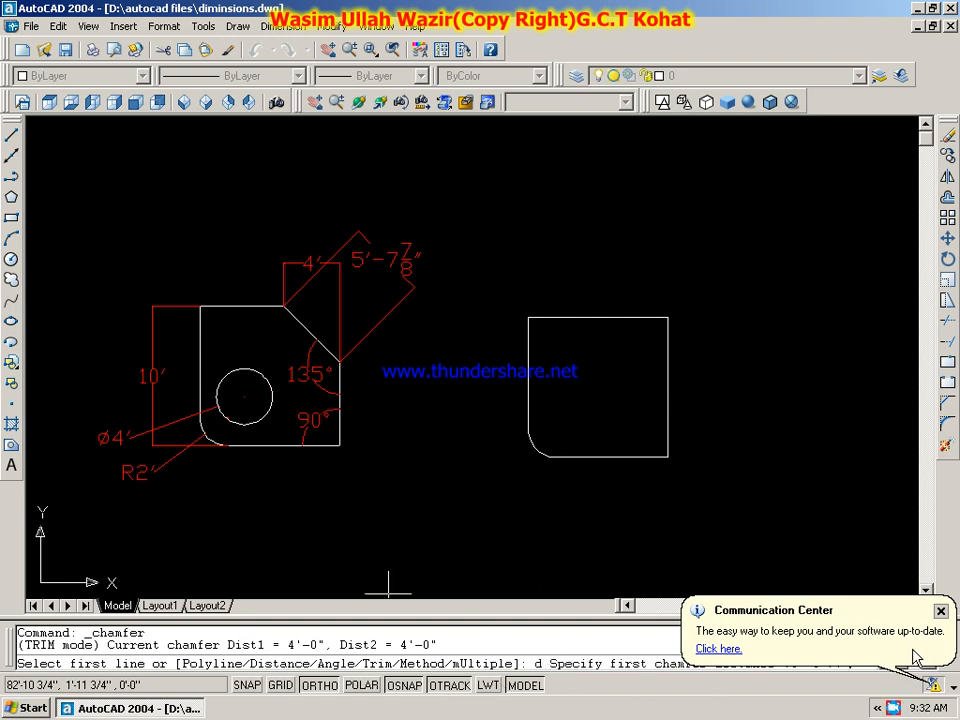
left_click(941, 611)
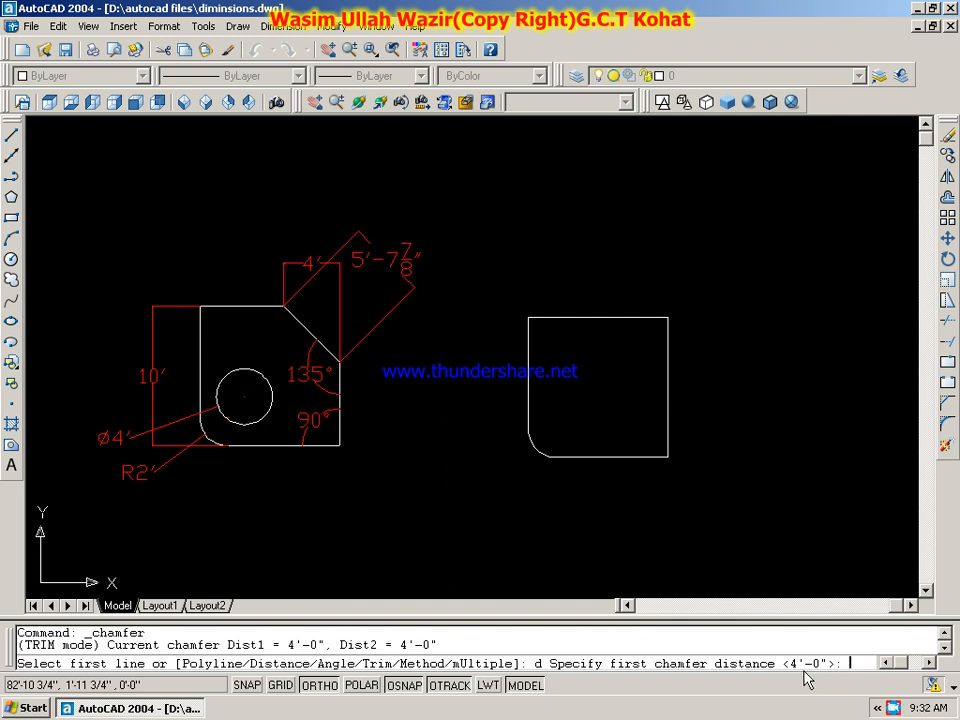
key("Return")
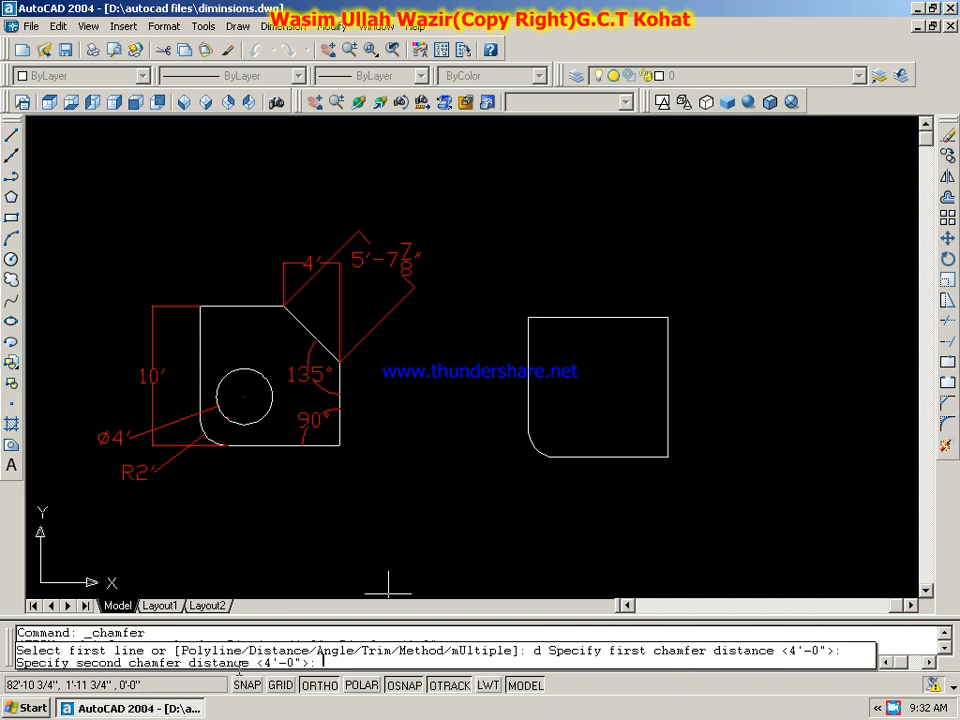
key("Return")
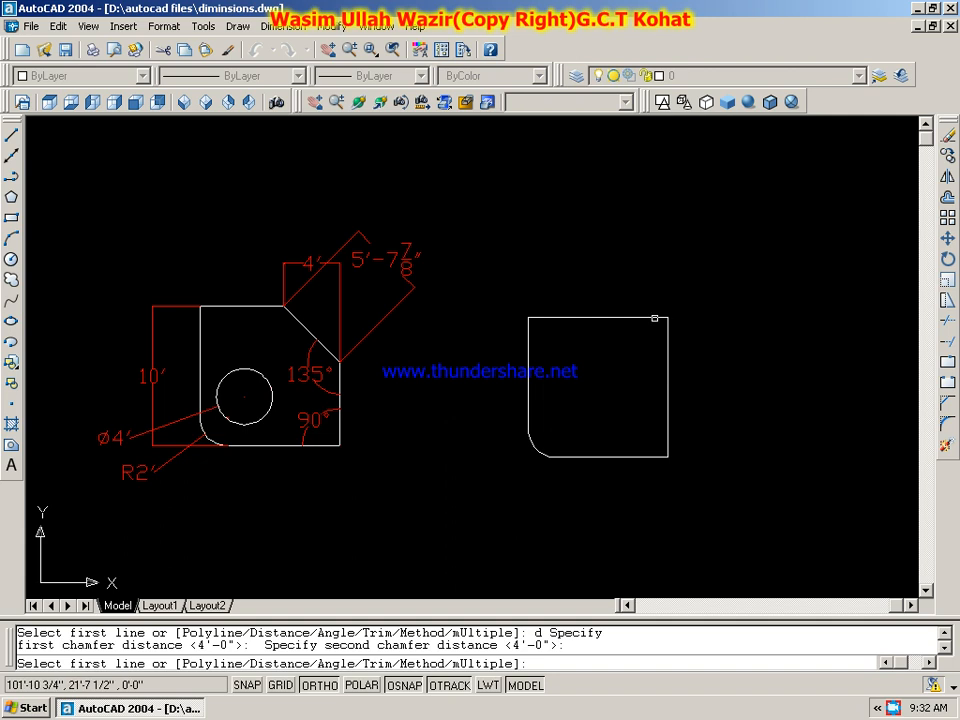
left_click(649, 317)
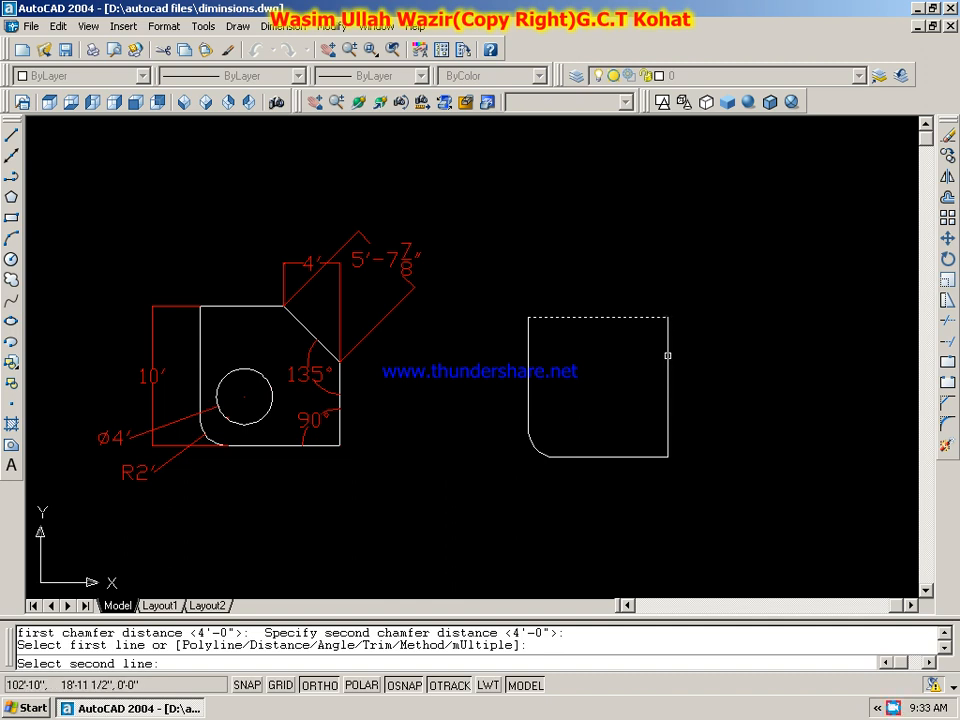
left_click(667, 355)
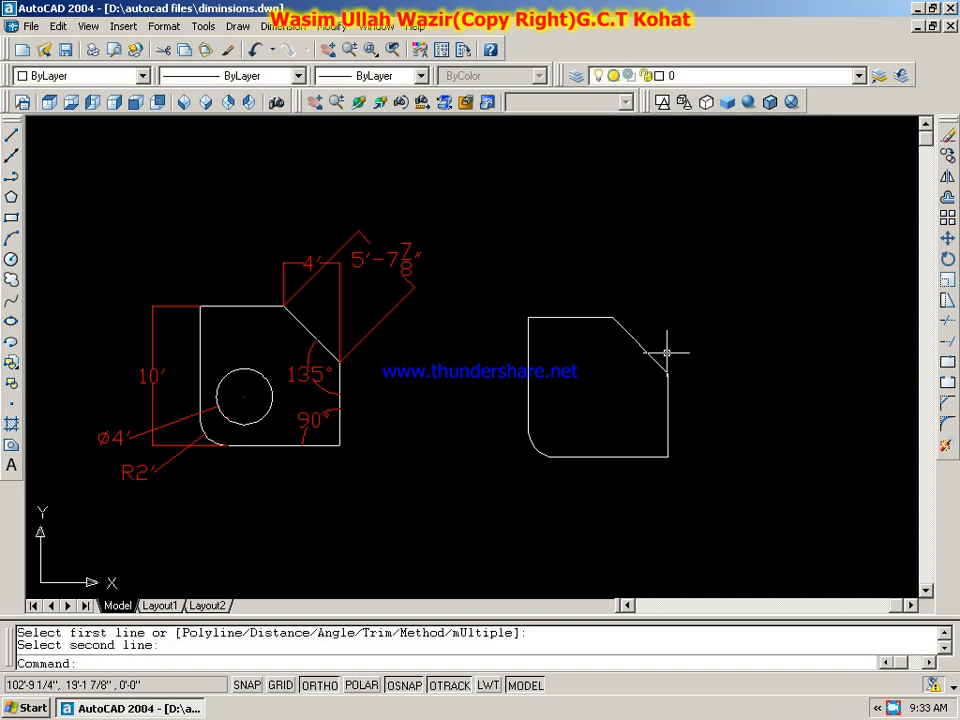
Step: Draw a circle of 2' radius inside the new shape, near its filleted lower-left corner
scroll(629, 374, "up", 2)
middle_click_drag(617, 379, 732, 402)
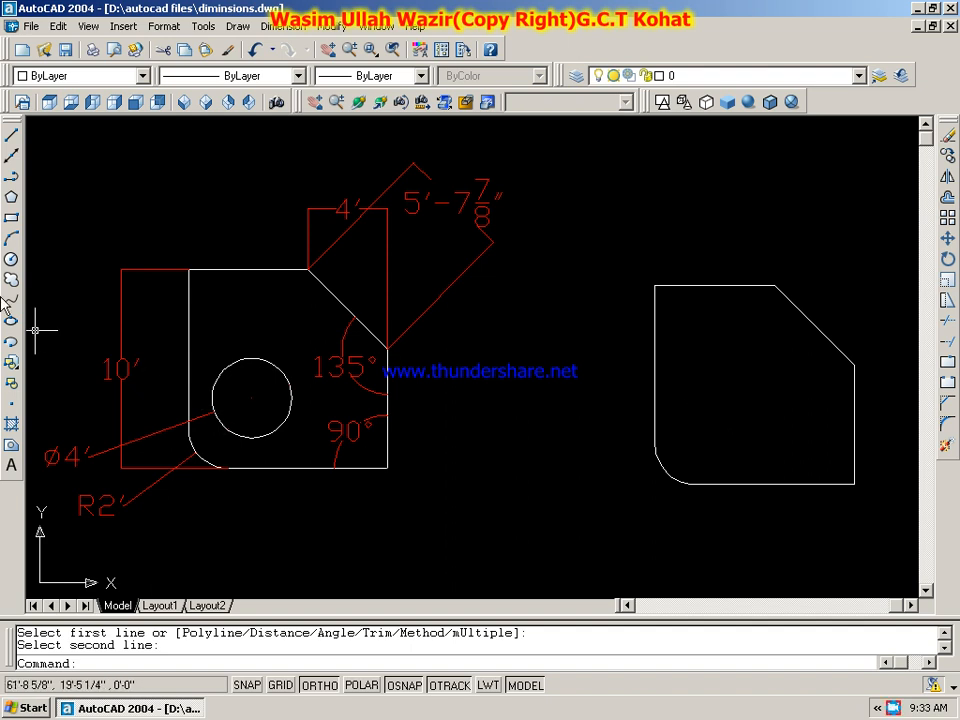
left_click(12, 261)
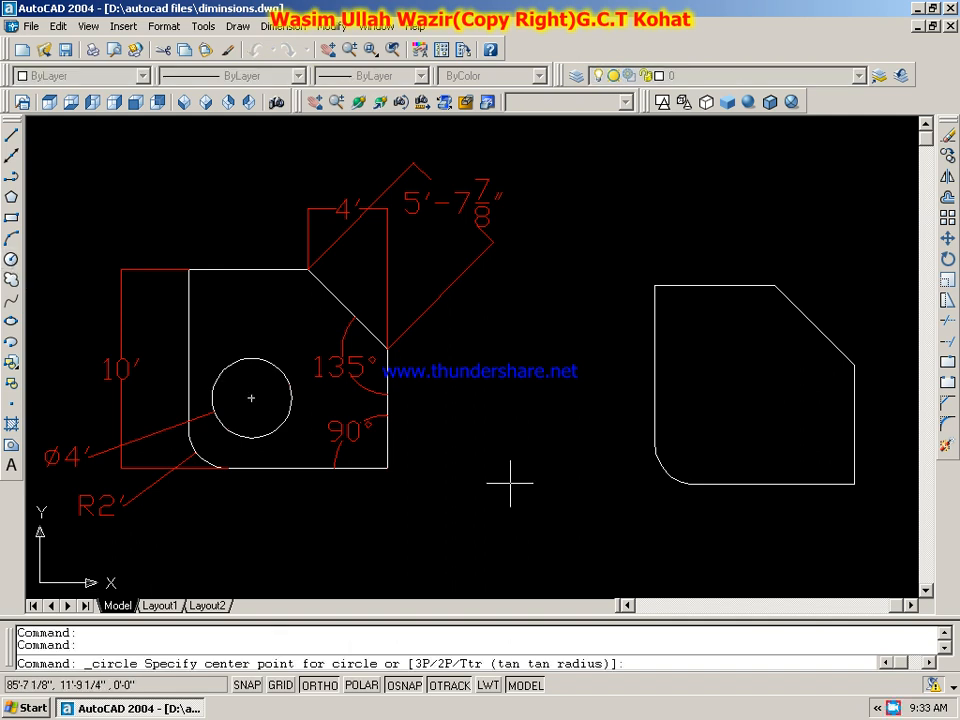
left_click(712, 420)
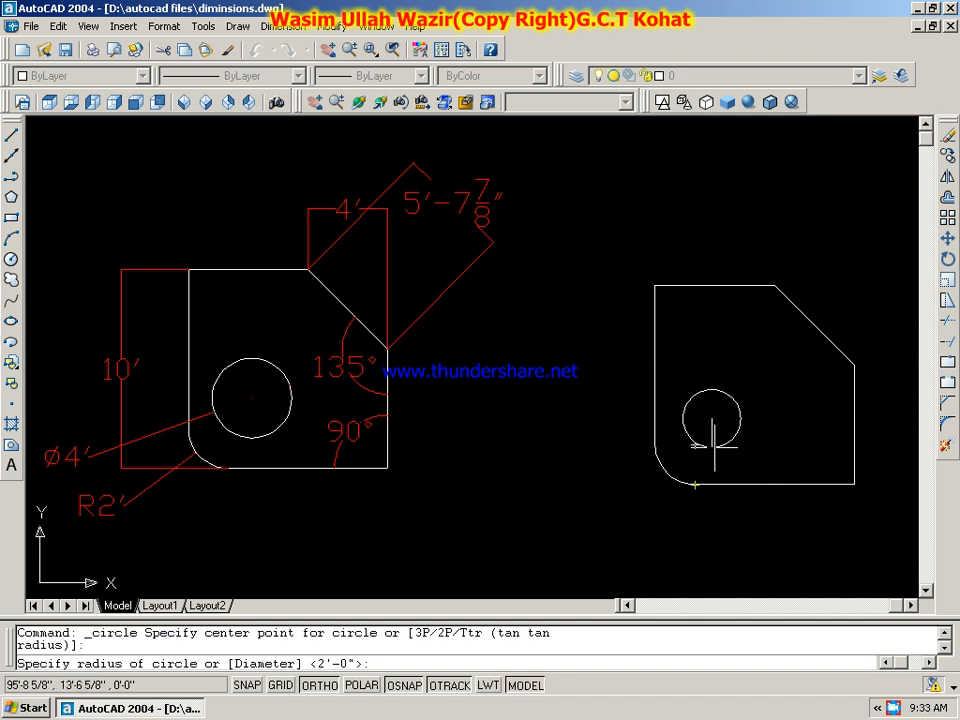
key("Return")
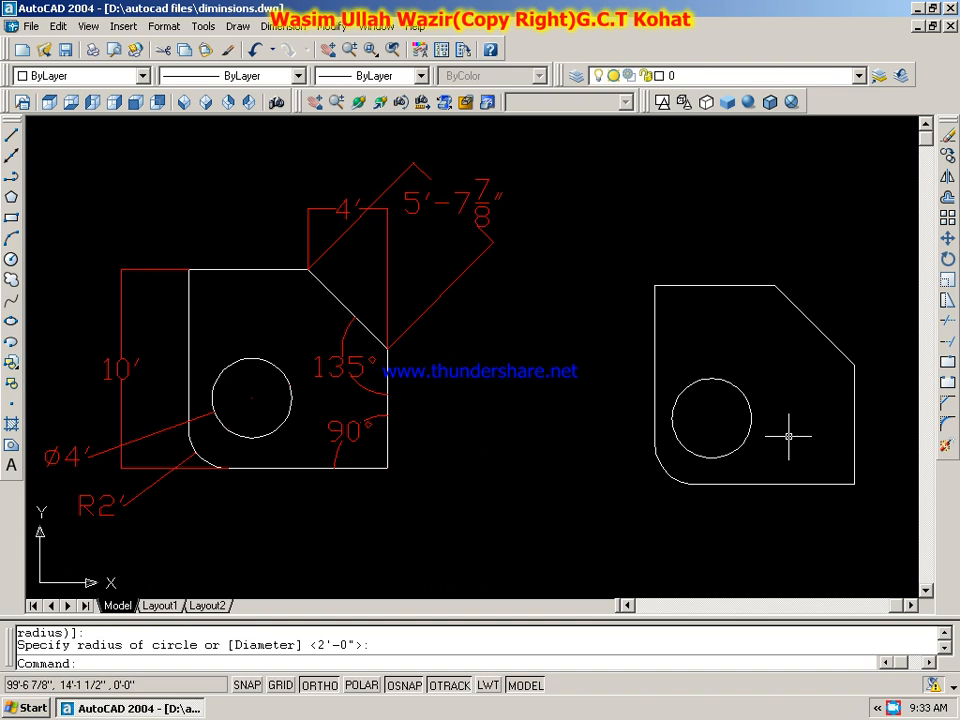
Step: Set the current colour to Red and add a horizontal linear dimension between the chamfer's endpoints, placed above the new shape
mouse_move(819, 406)
middle_mouse_down()
mouse_move(808, 416)
mouse_move(772, 415)
middle_mouse_up()
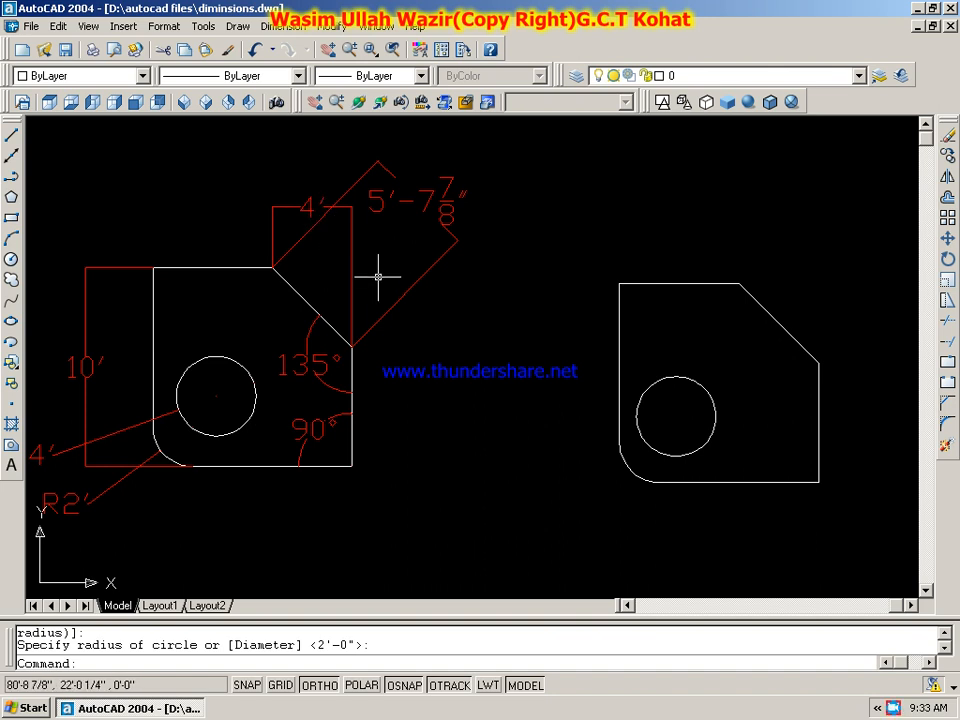
left_click(144, 77)
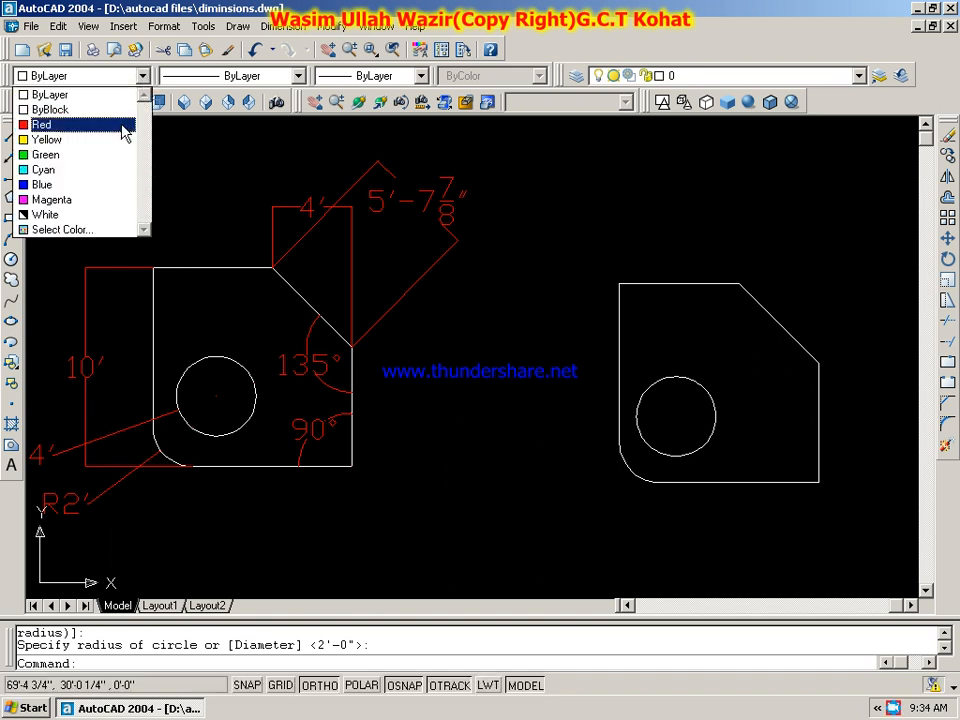
left_click(119, 125)
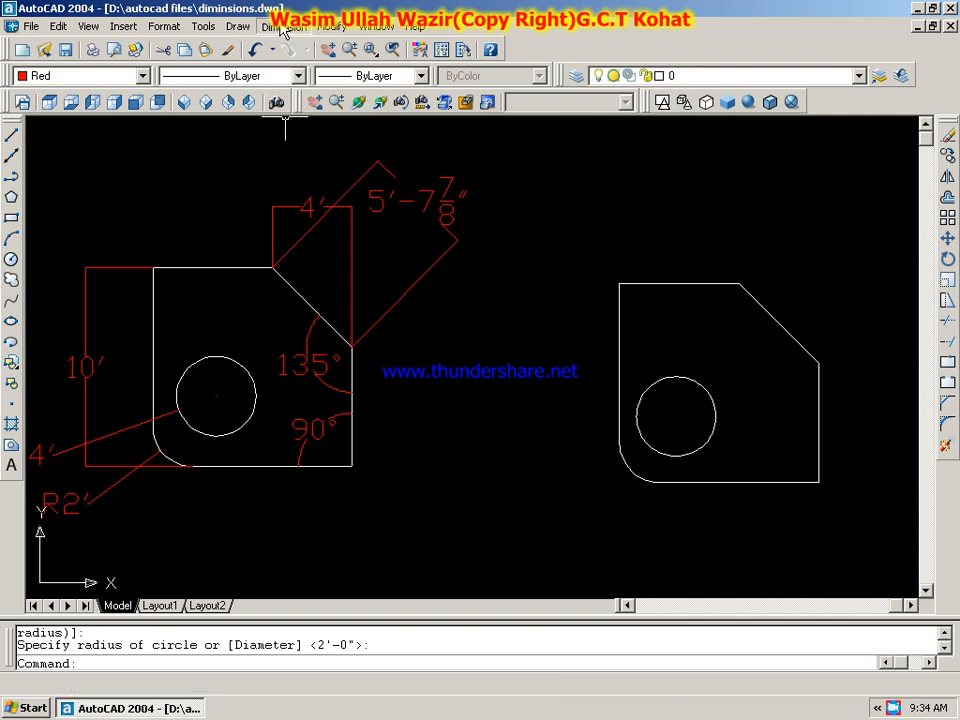
left_click(284, 28)
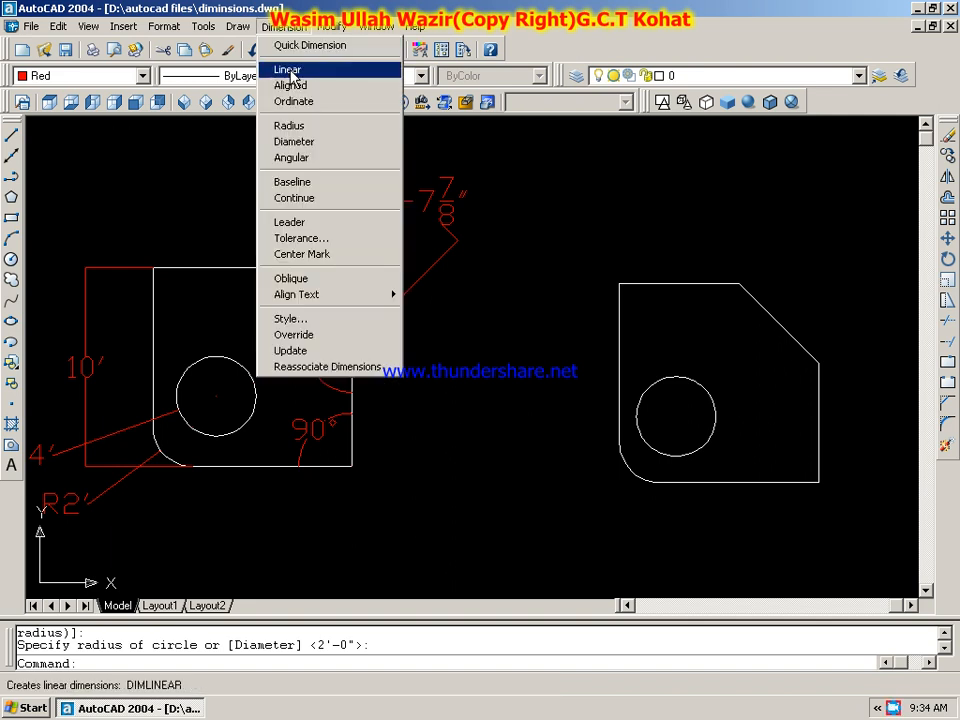
left_click(290, 71)
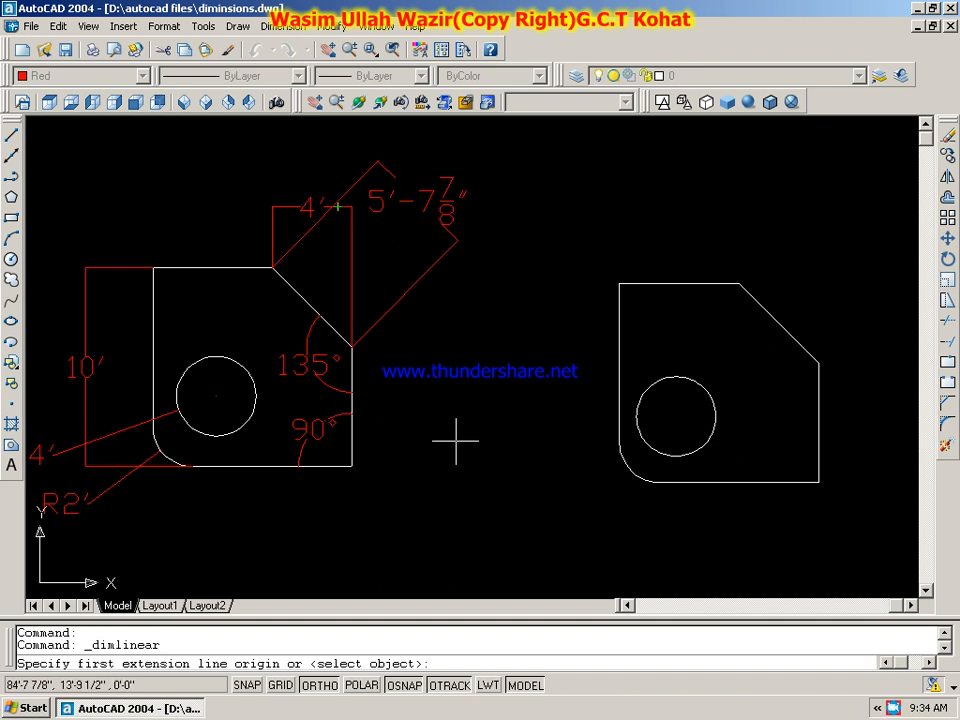
left_click(739, 283)
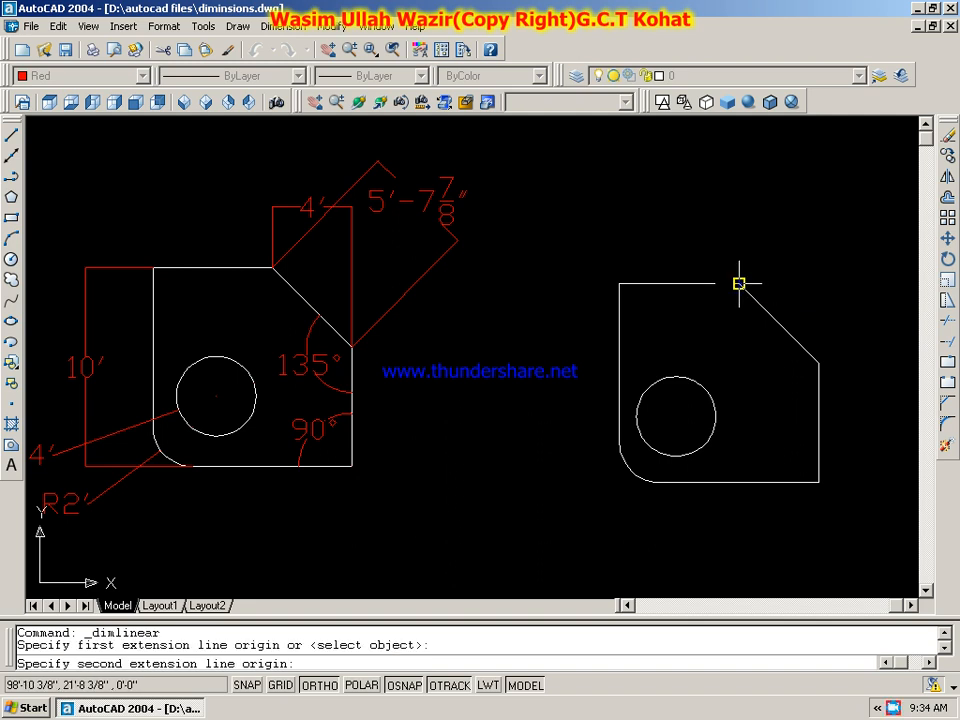
left_click(818, 362)
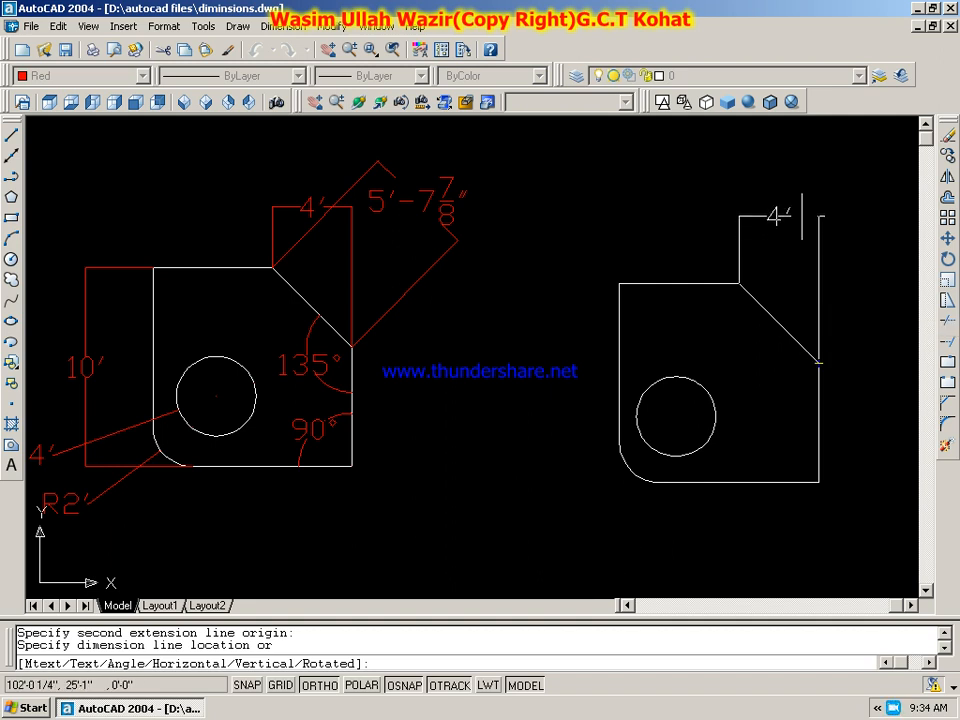
left_click(800, 212)
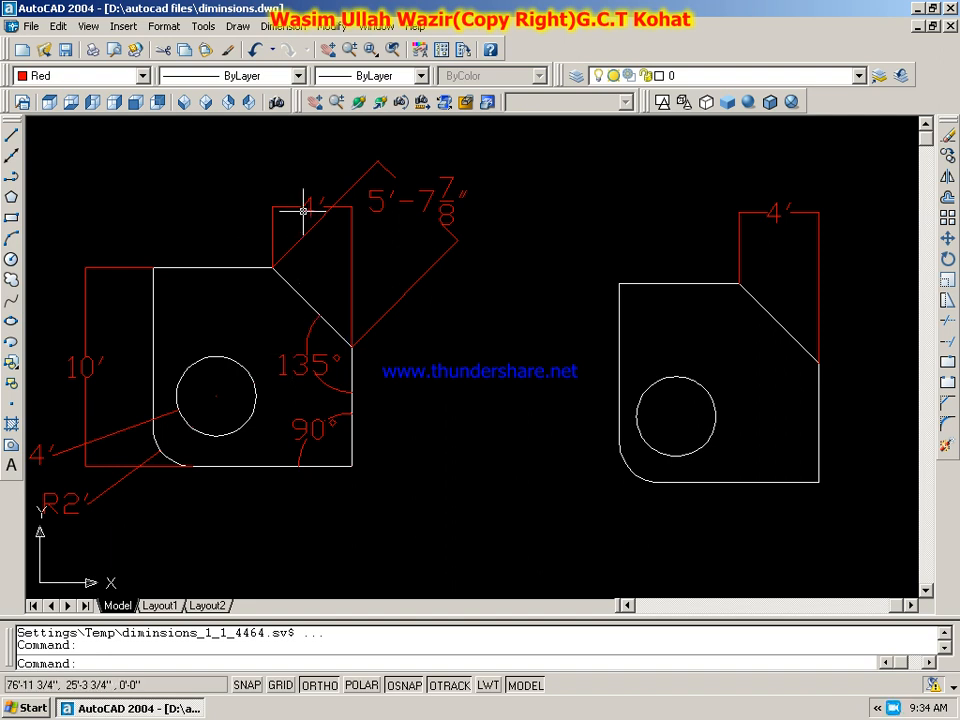
Step: Add an aligned dimension along the sloping chamfer edge of the new shape, placed outside it to the upper right
left_click(281, 33)
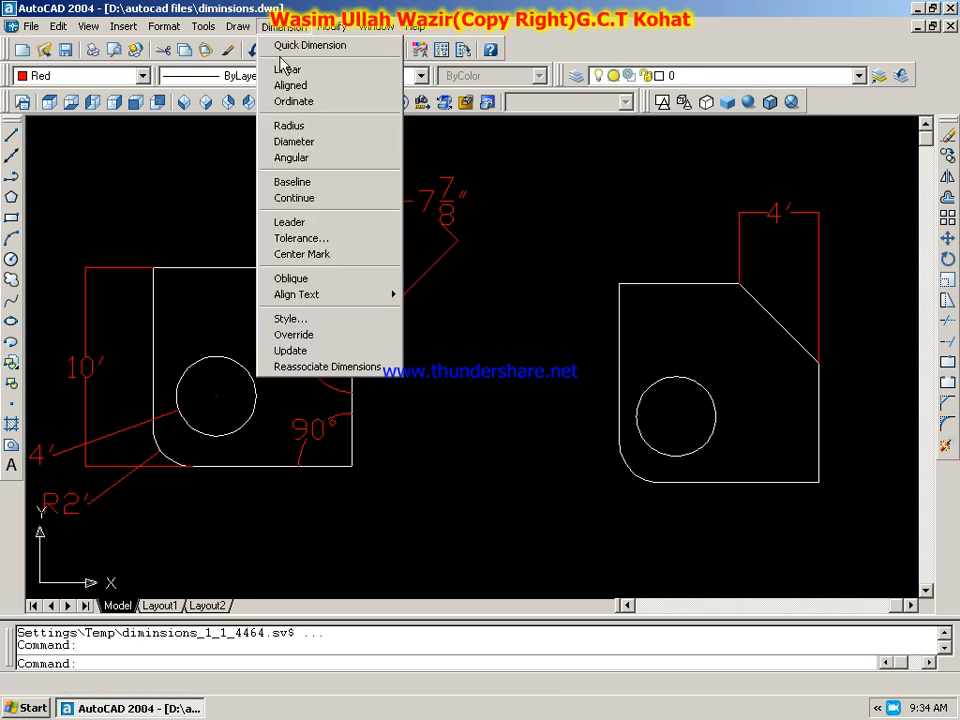
left_click(285, 88)
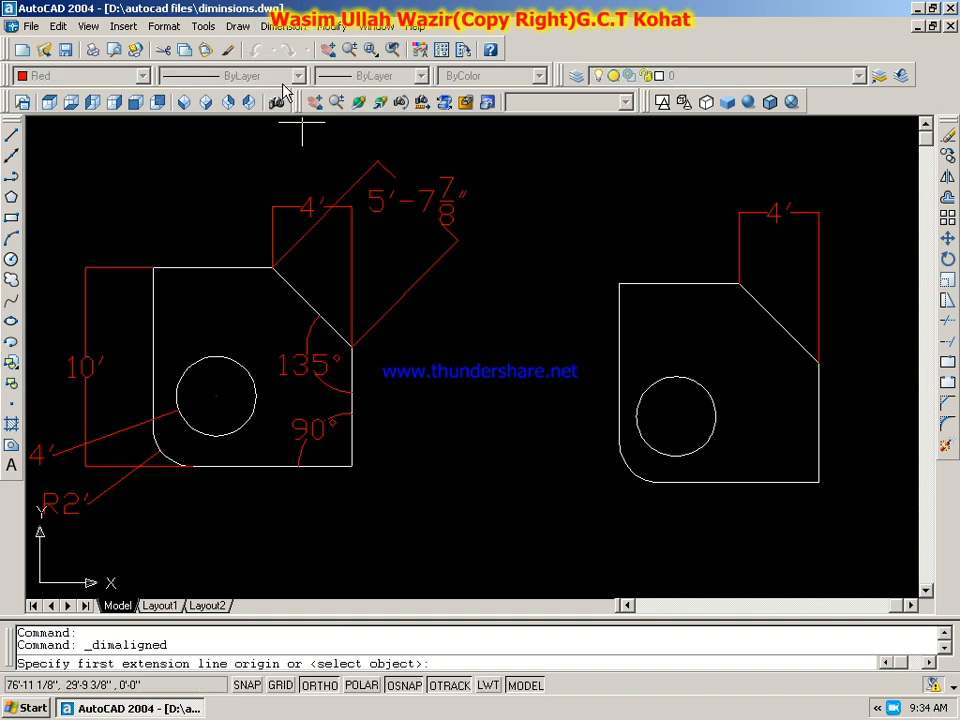
left_click(738, 285)
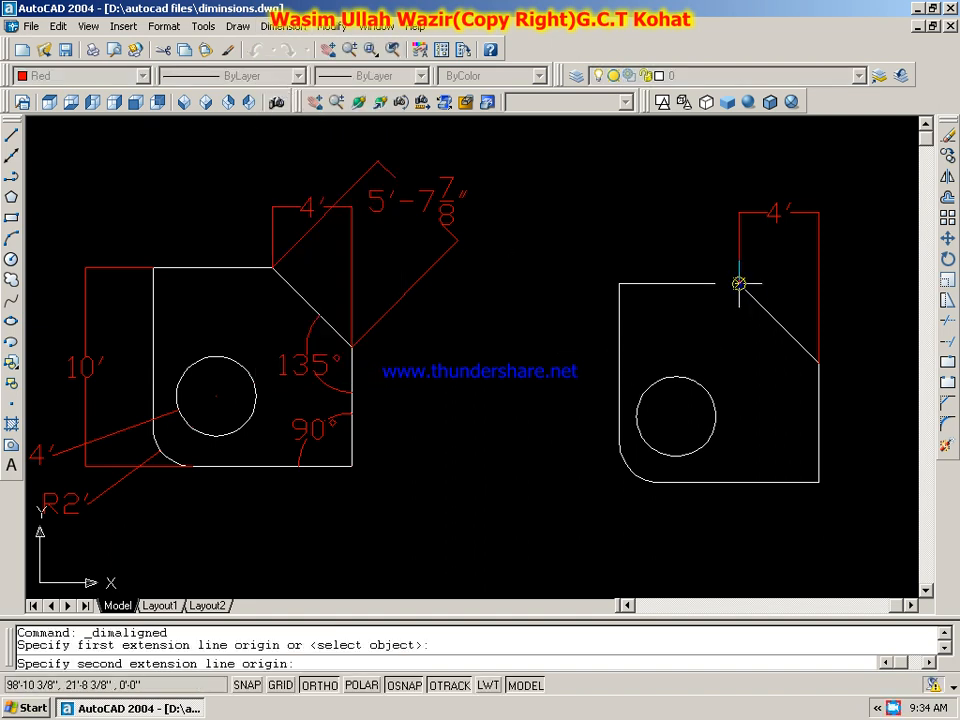
left_click(818, 363)
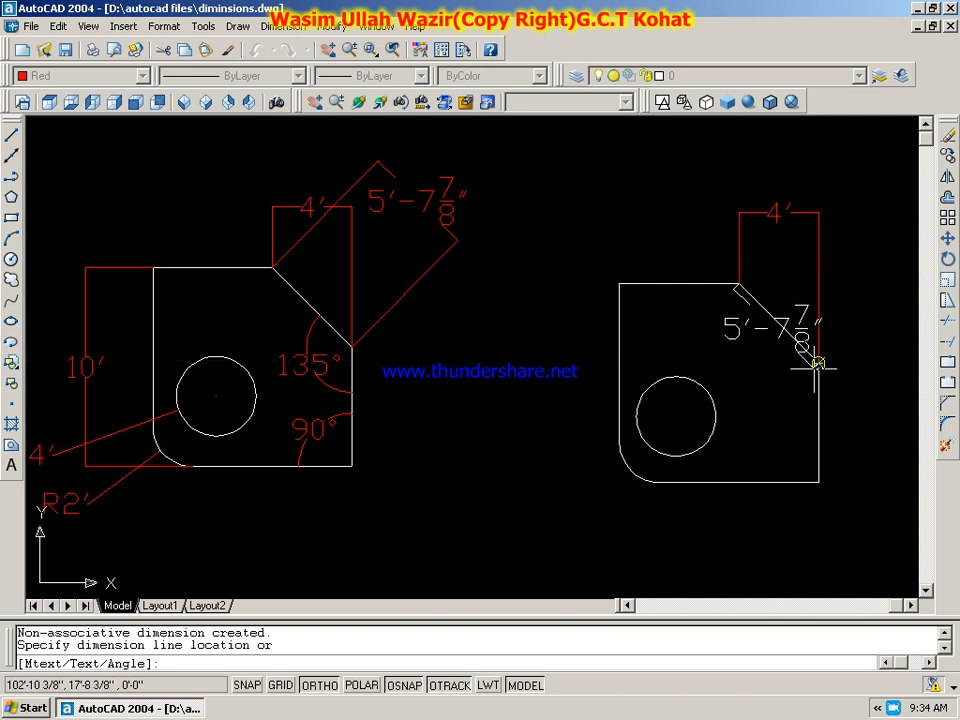
left_click(845, 180)
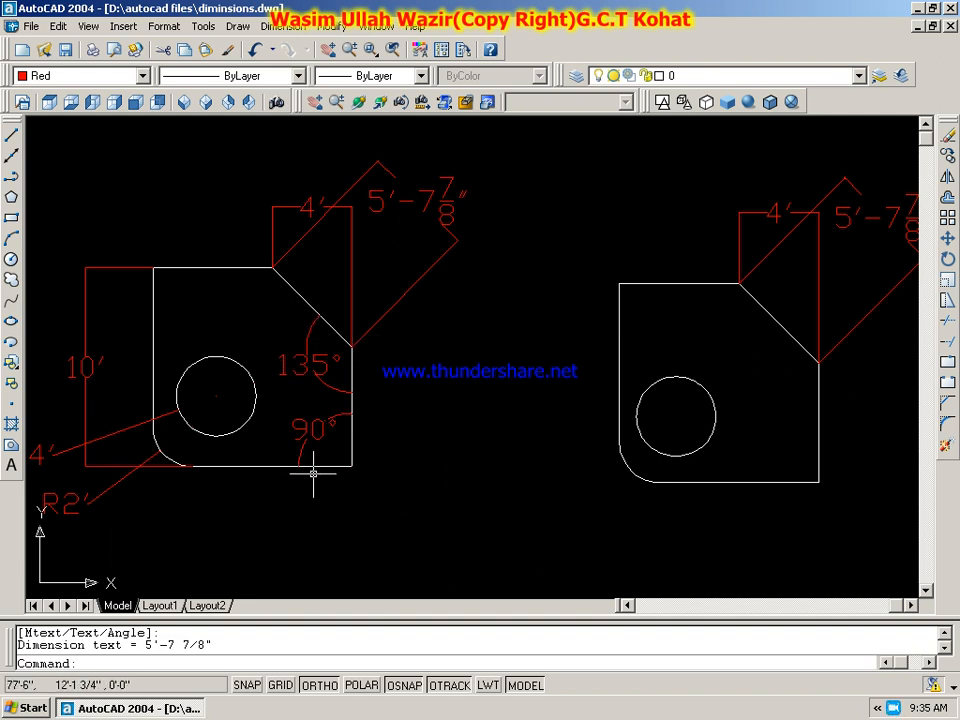
Step: Add an angular dimension between the bottom and right edges of the new shape, placed inside its lower-right corner
left_click(285, 27)
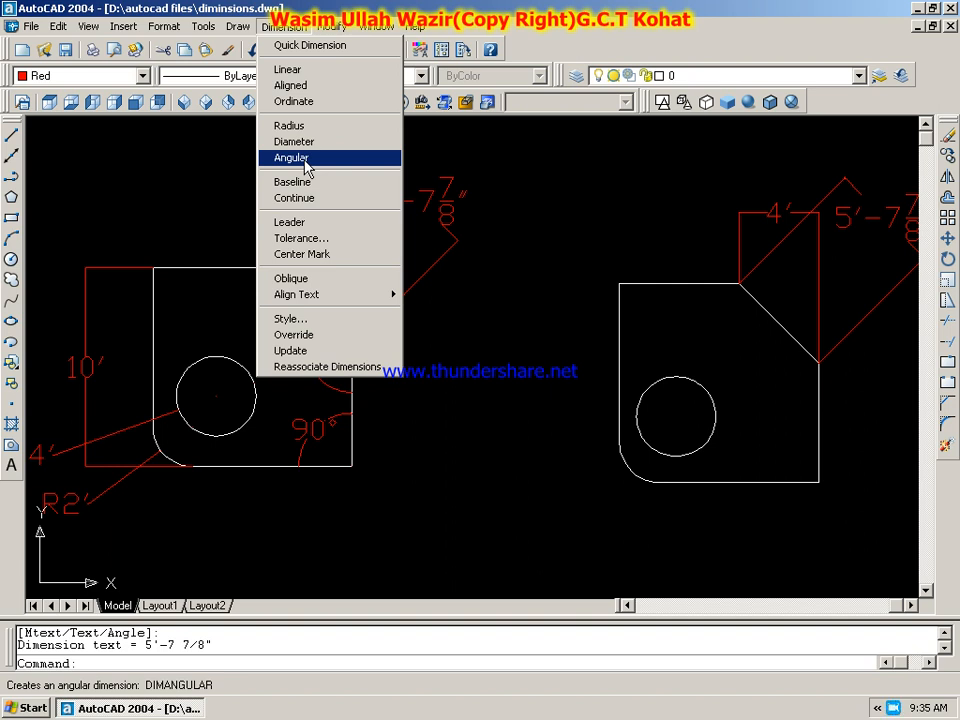
left_click(304, 159)
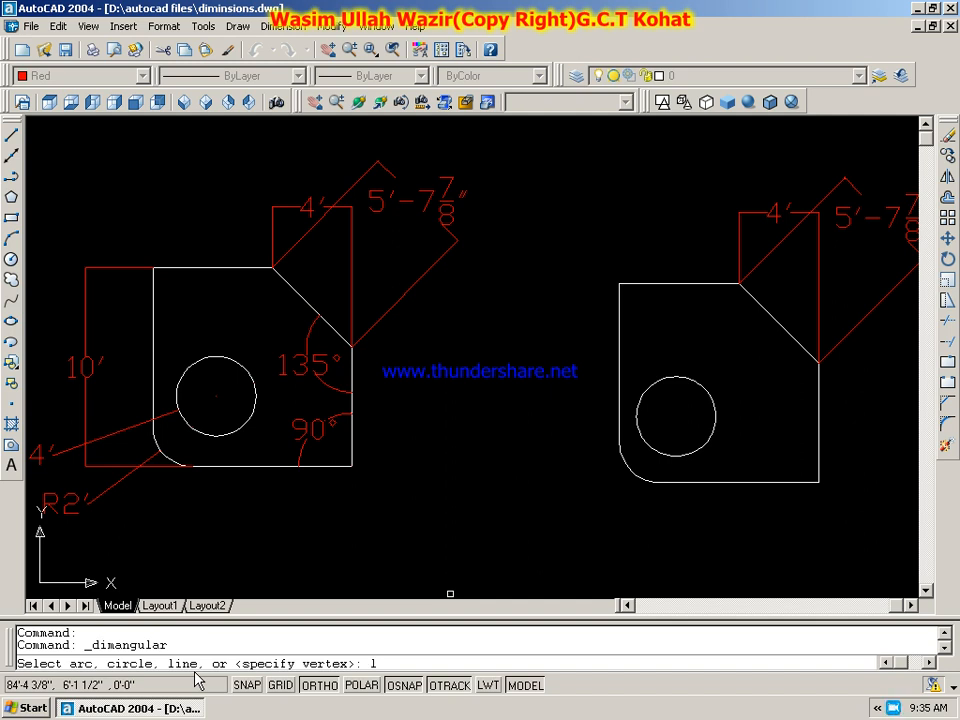
key("Return")
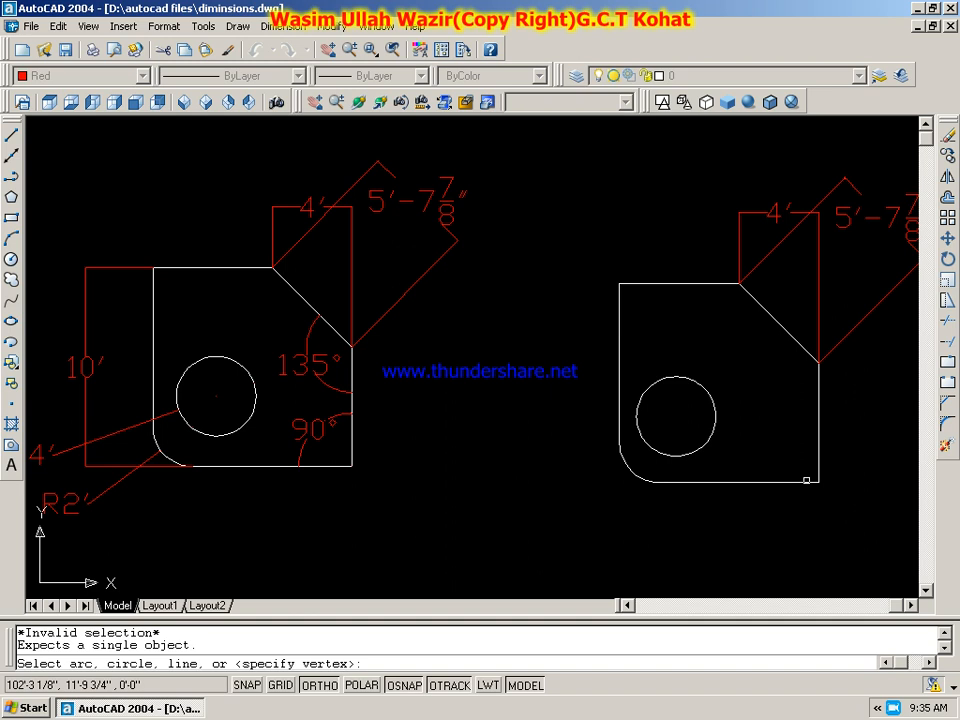
left_click(806, 481)
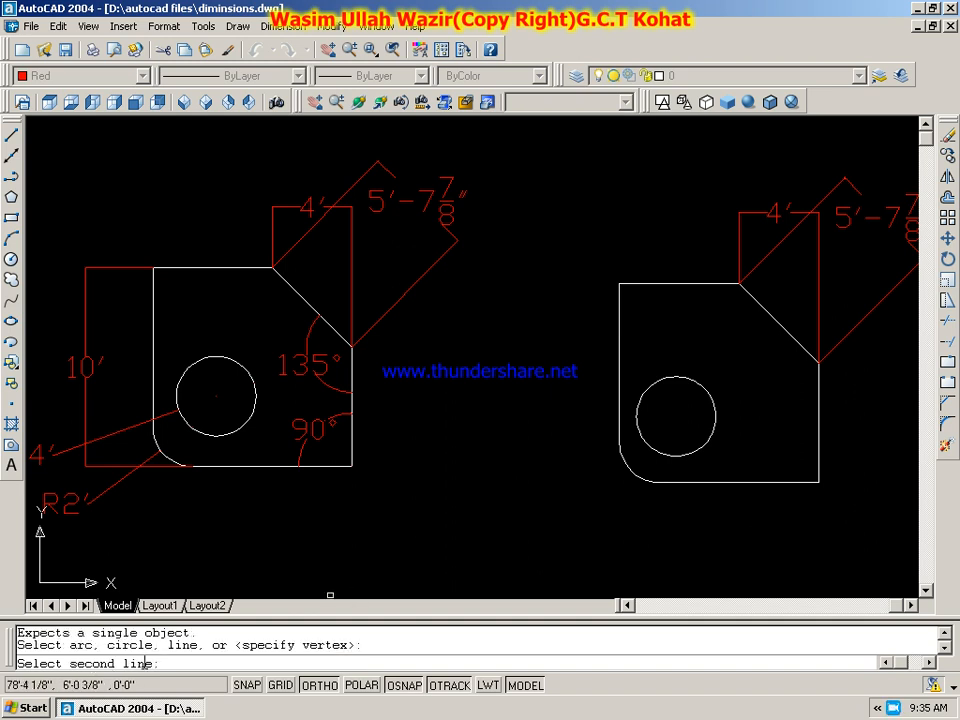
left_click(818, 463)
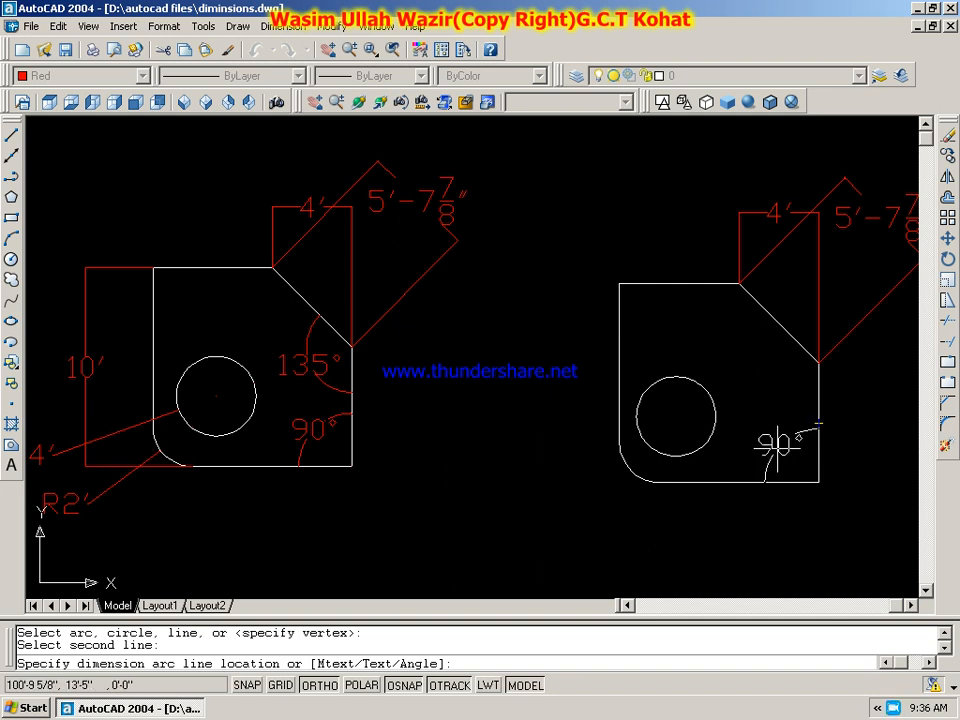
left_click(781, 448)
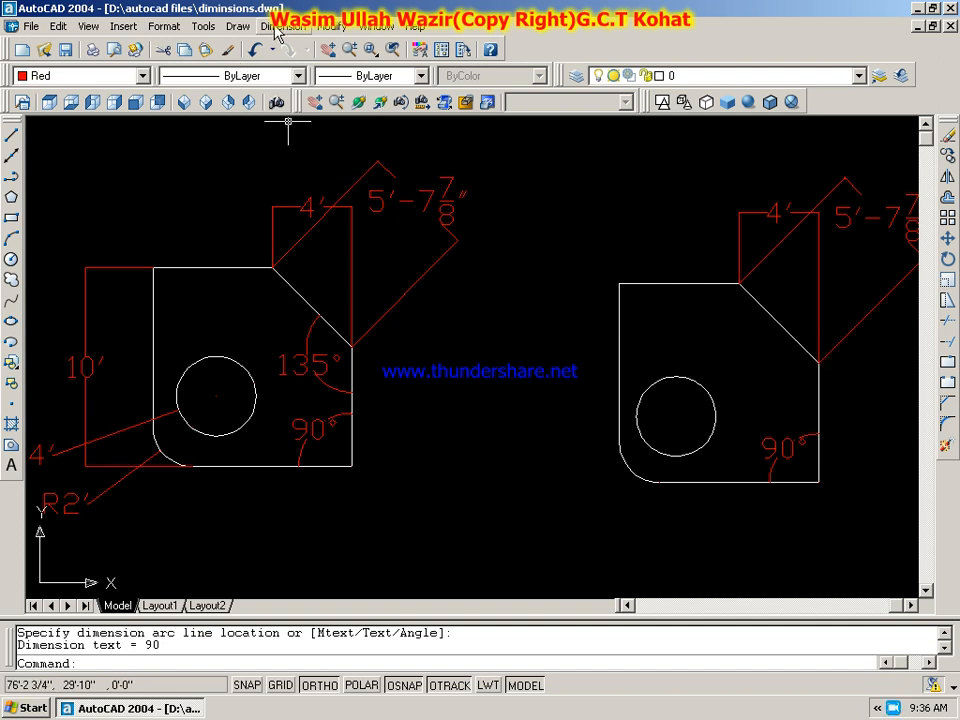
Step: Add an angular dimension between the sloping chamfer edge and the right edge of the new shape, placed on the inner side
left_click(280, 27)
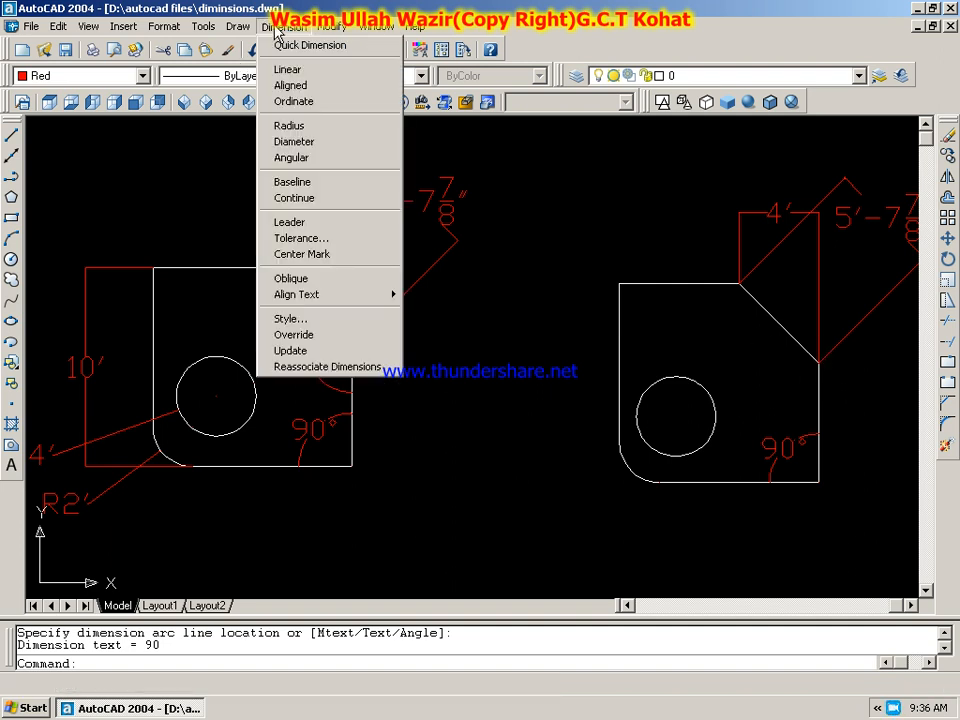
left_click(306, 160)
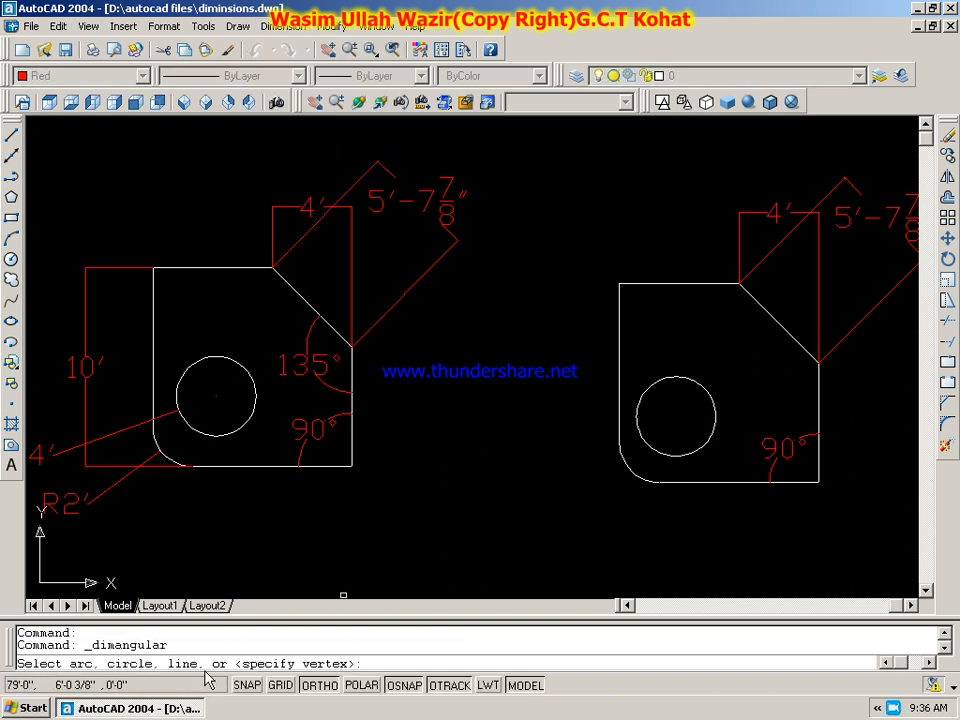
type("l")
key("Return")
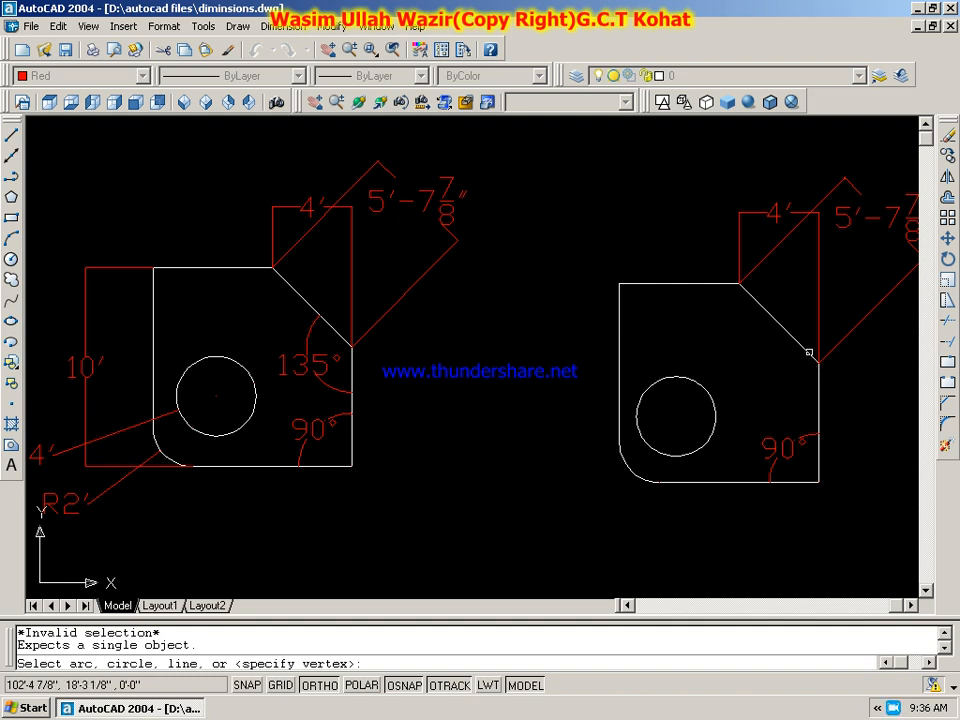
left_click(809, 352)
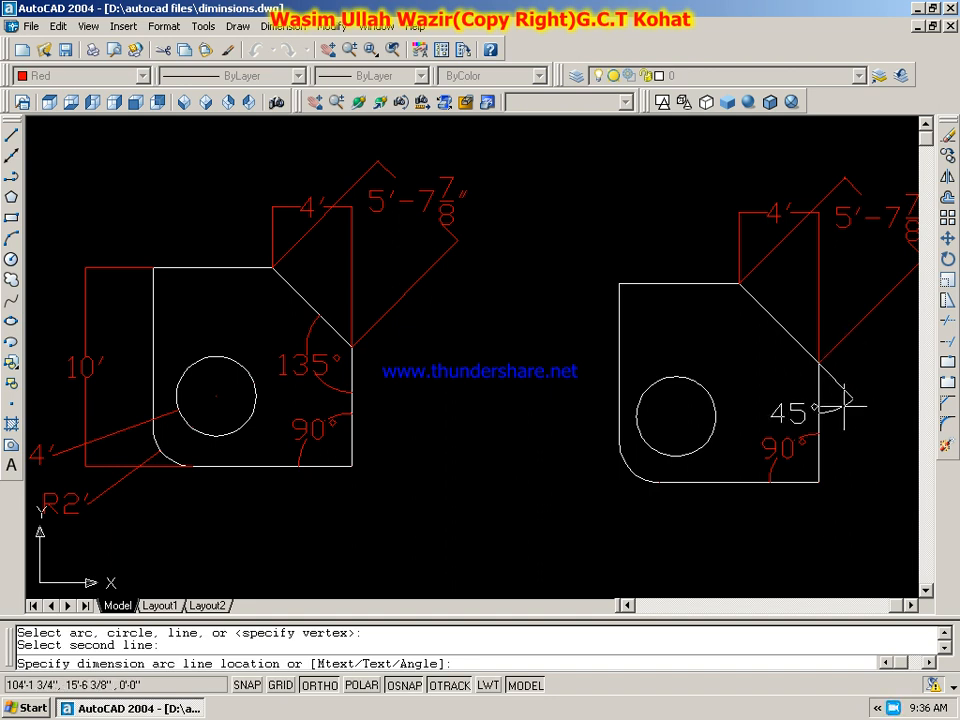
left_click(785, 390)
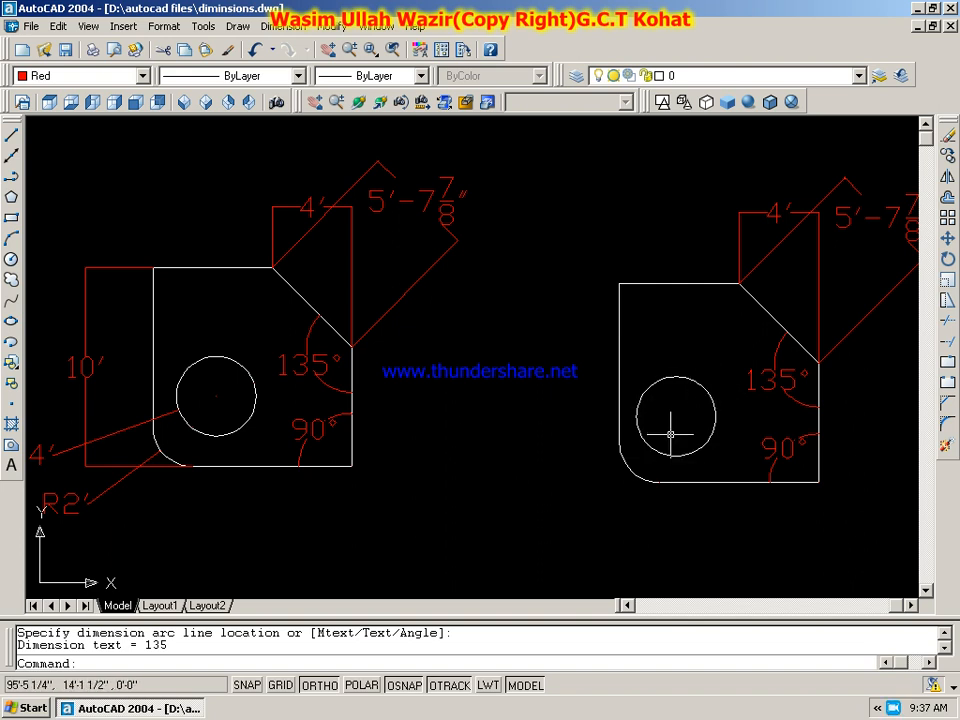
Step: Add a diameter dimension to the new shape's circle, with its text placed outside the shape to the left
left_click(282, 28)
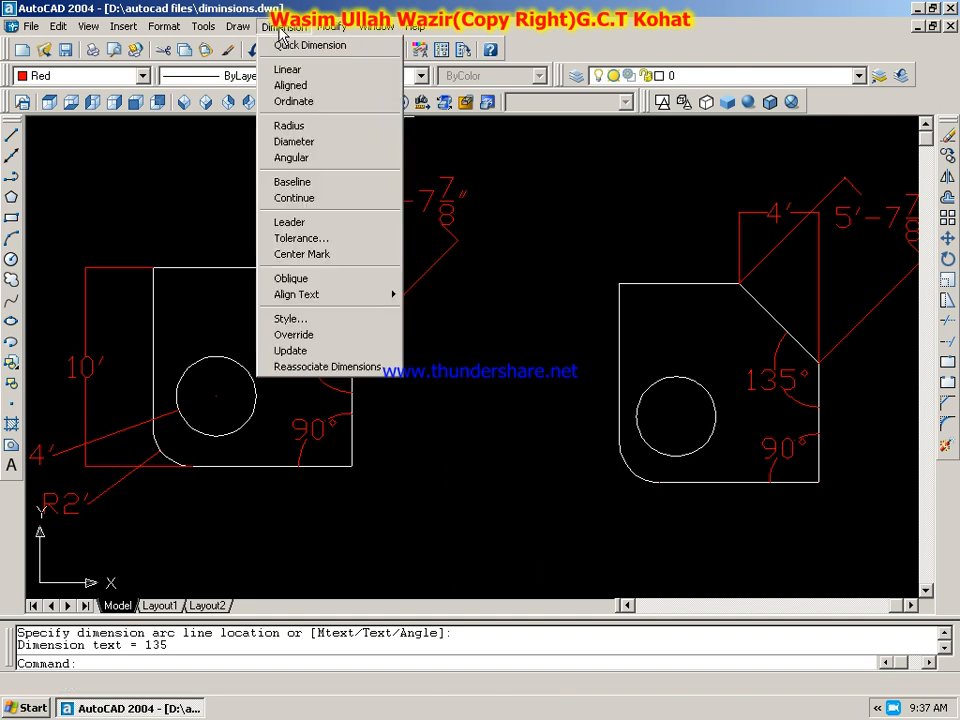
left_click(298, 148)
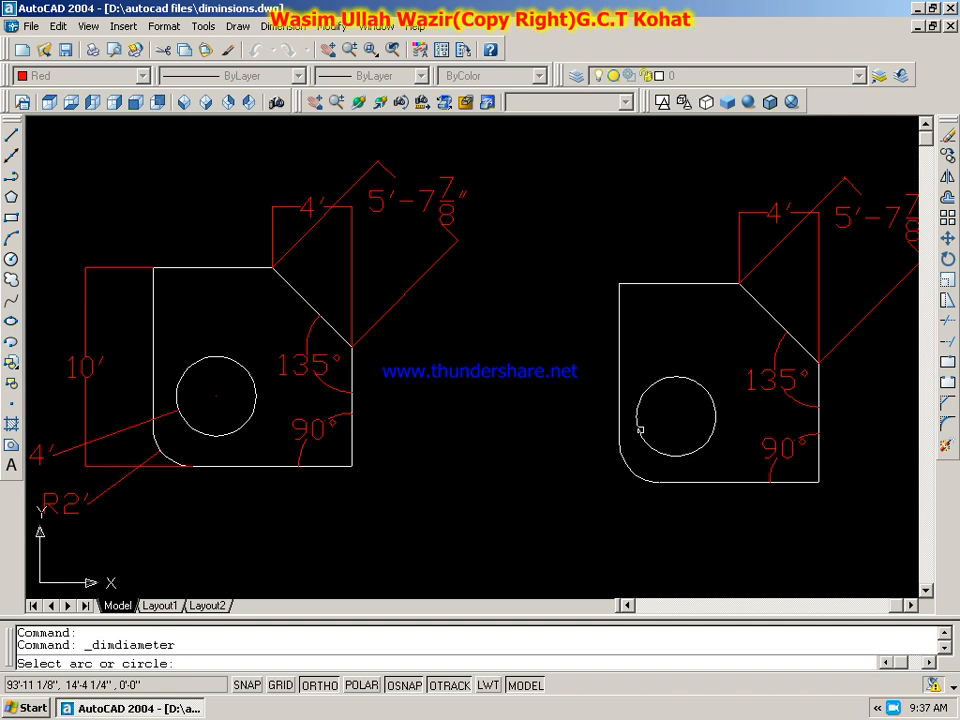
left_click(638, 423)
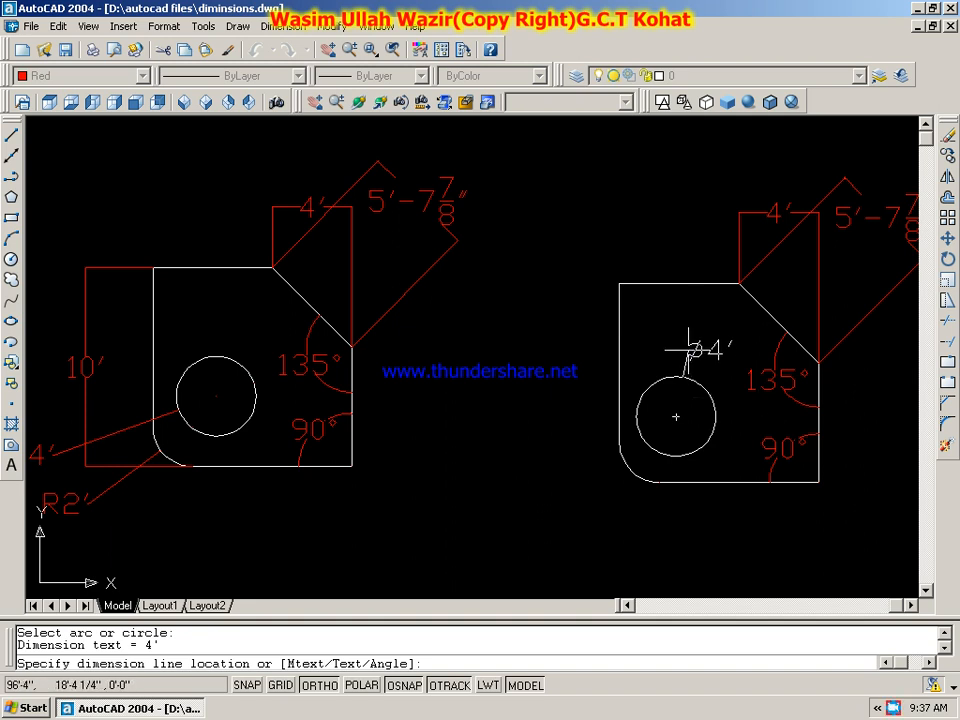
left_click(558, 380)
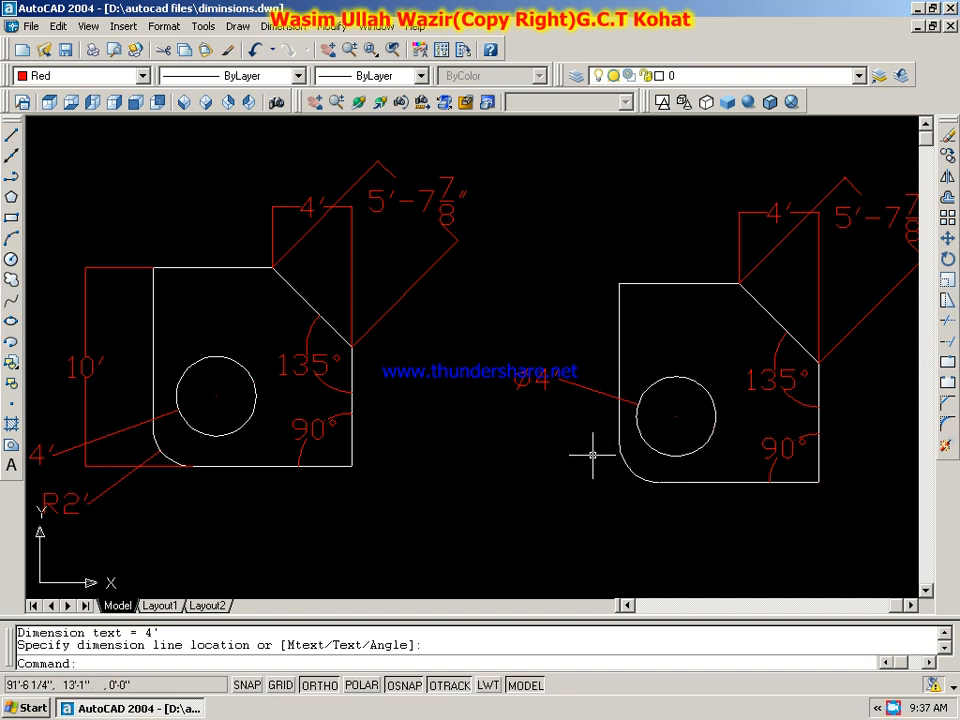
Step: Add a radius dimension to the new shape's lower-left fillet, with its text placed outside to the left
left_click(285, 28)
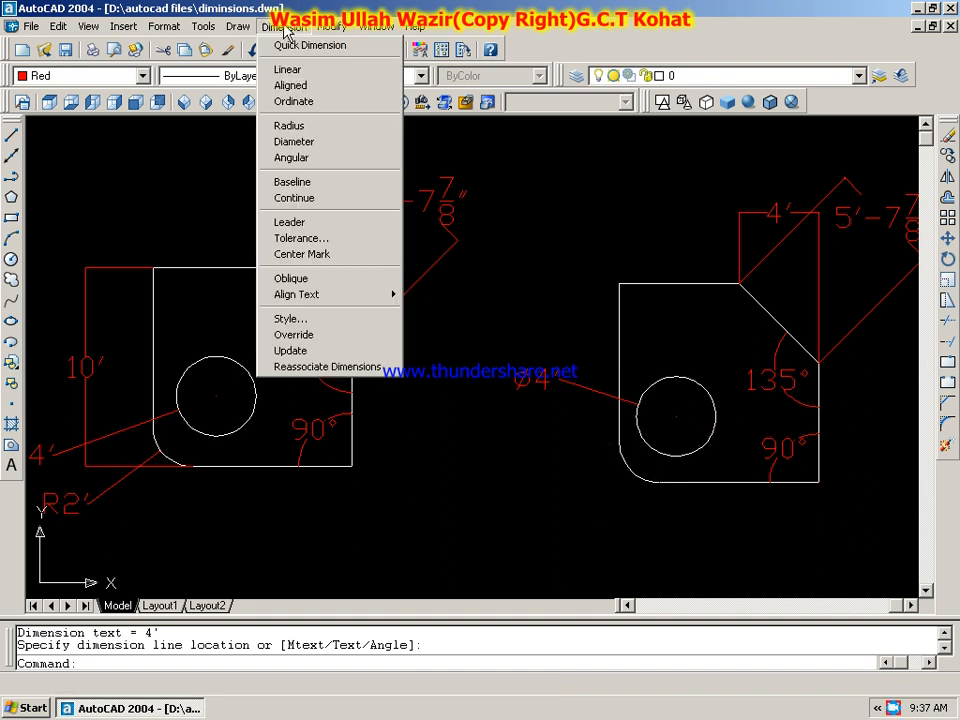
left_click(286, 126)
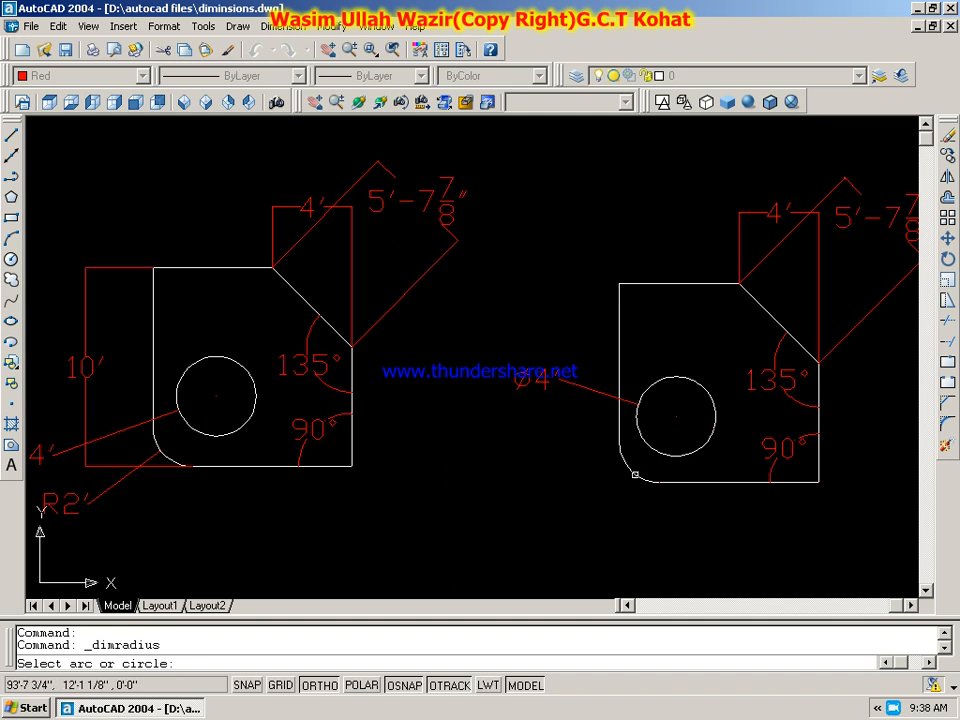
left_click(635, 474)
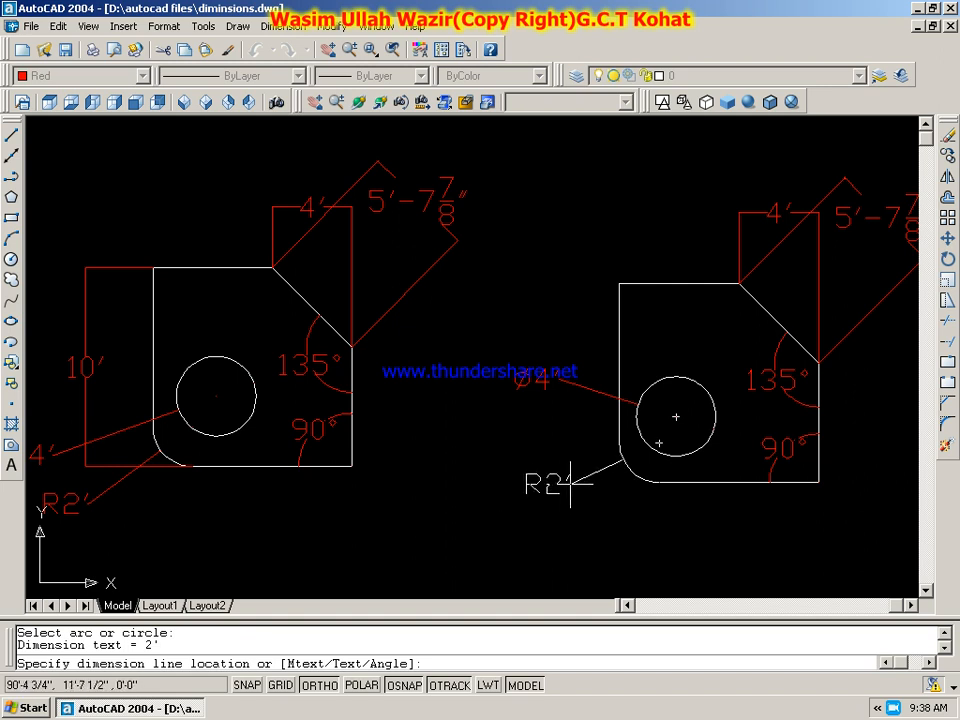
left_click(564, 478)
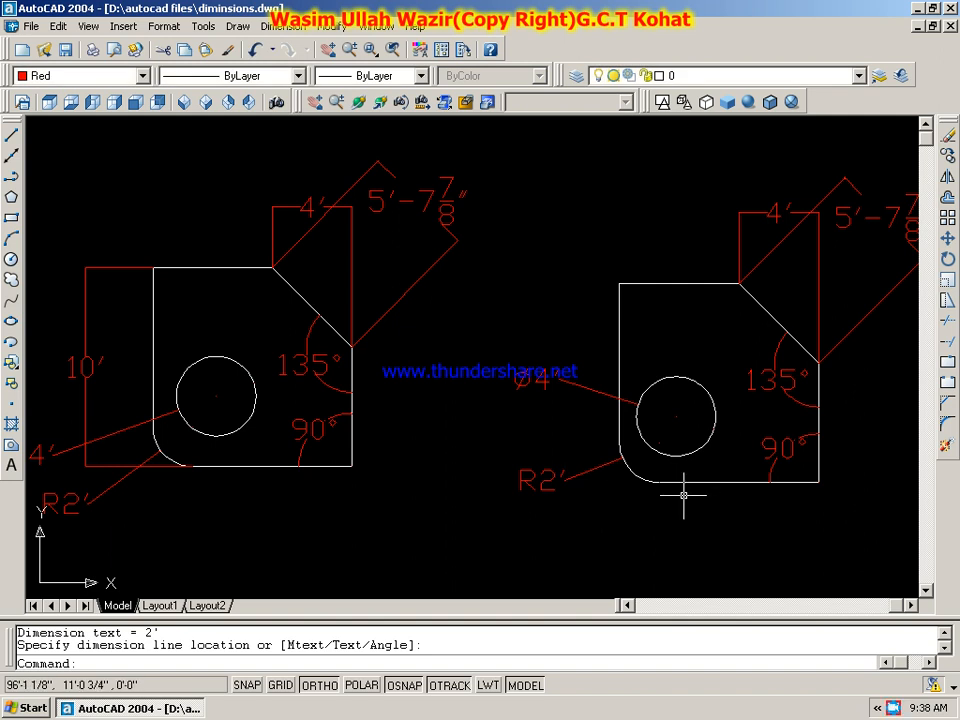